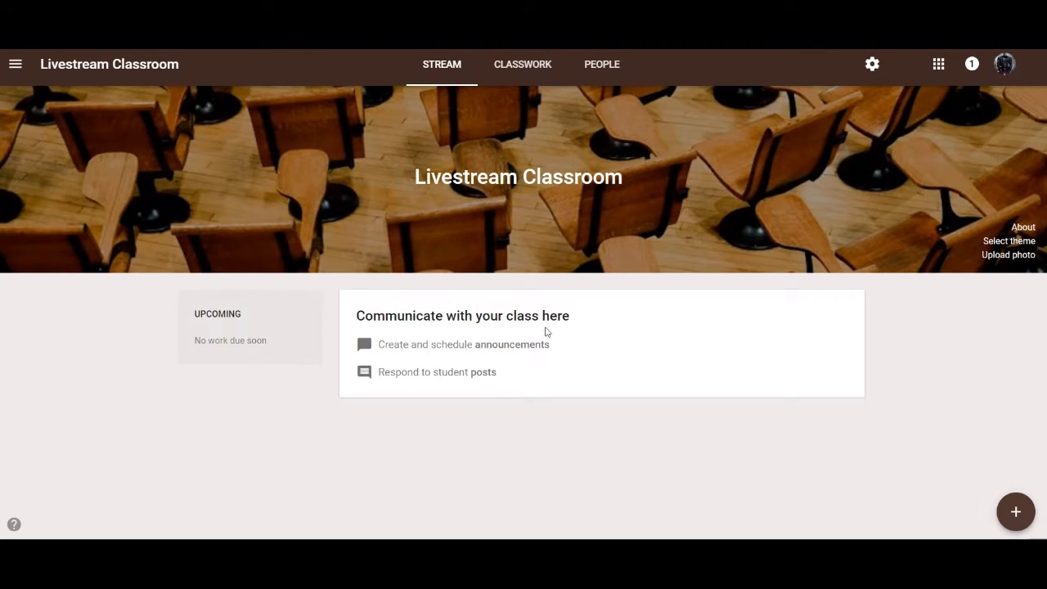
Change the class theme to the blue atom image at the end of the theme gallery
{"action": "mouse_move", "coordinate": [1022, 515]}
{"action": "left_click", "coordinate": [1025, 247]}
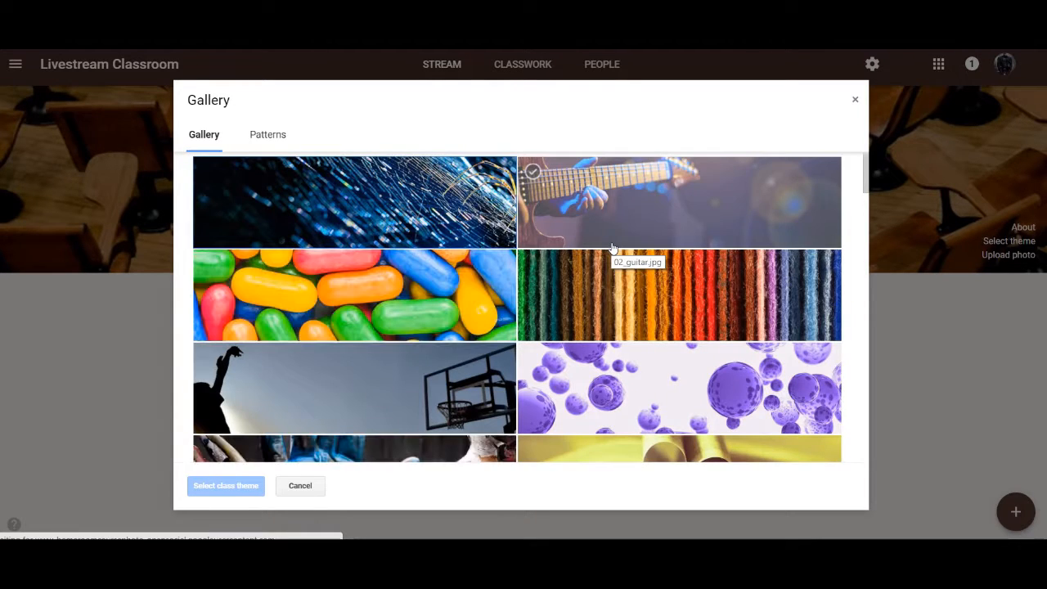
{"action": "scroll", "coordinate": [701, 286], "scroll_direction": "down", "scroll_amount": 3}
{"action": "scroll", "coordinate": [701, 286], "scroll_direction": "down", "scroll_amount": 15}
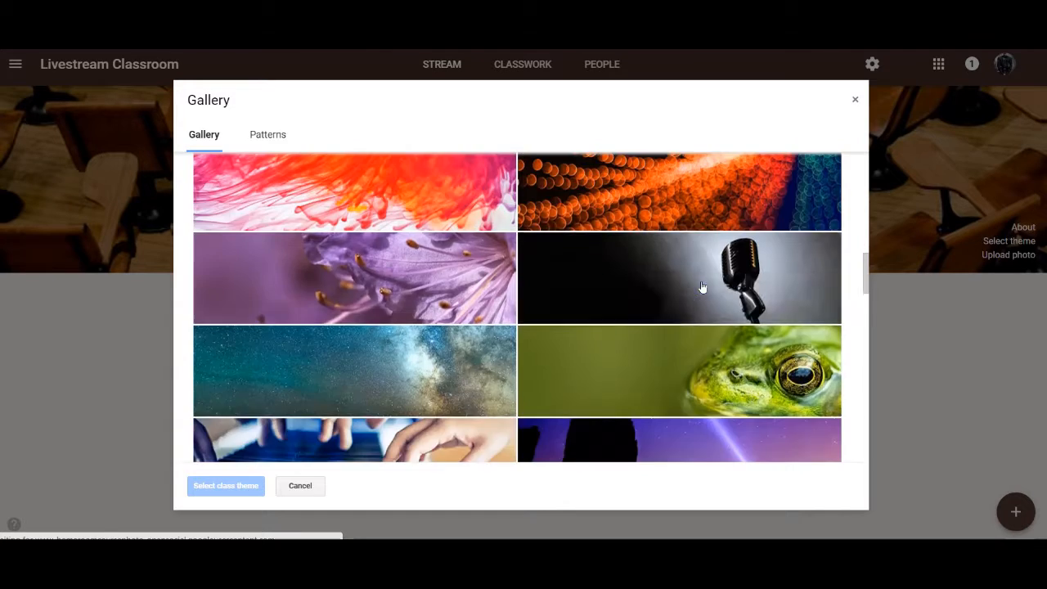
{"action": "scroll", "coordinate": [702, 286], "scroll_direction": "down", "scroll_amount": 15}
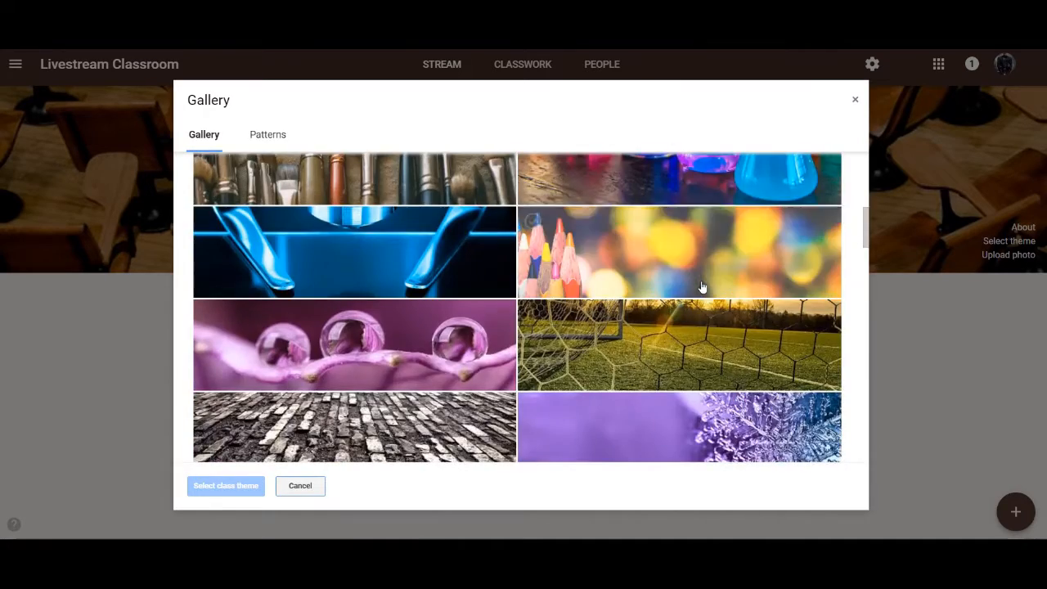
{"action": "scroll", "coordinate": [702, 286], "scroll_direction": "down", "scroll_amount": 15}
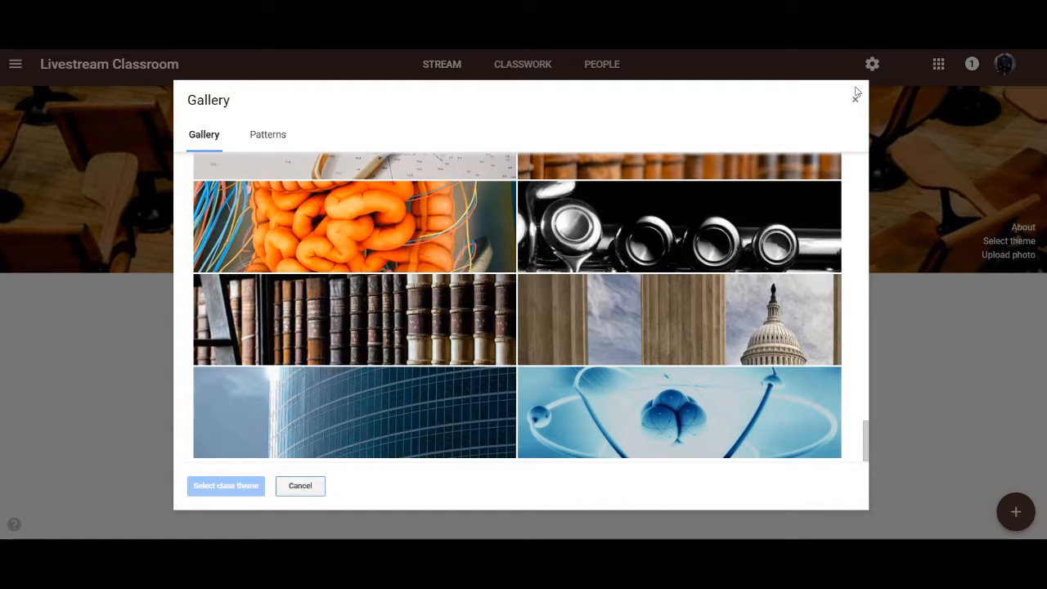
{"action": "left_click", "coordinate": [664, 406]}
{"action": "left_click", "coordinate": [238, 488]}
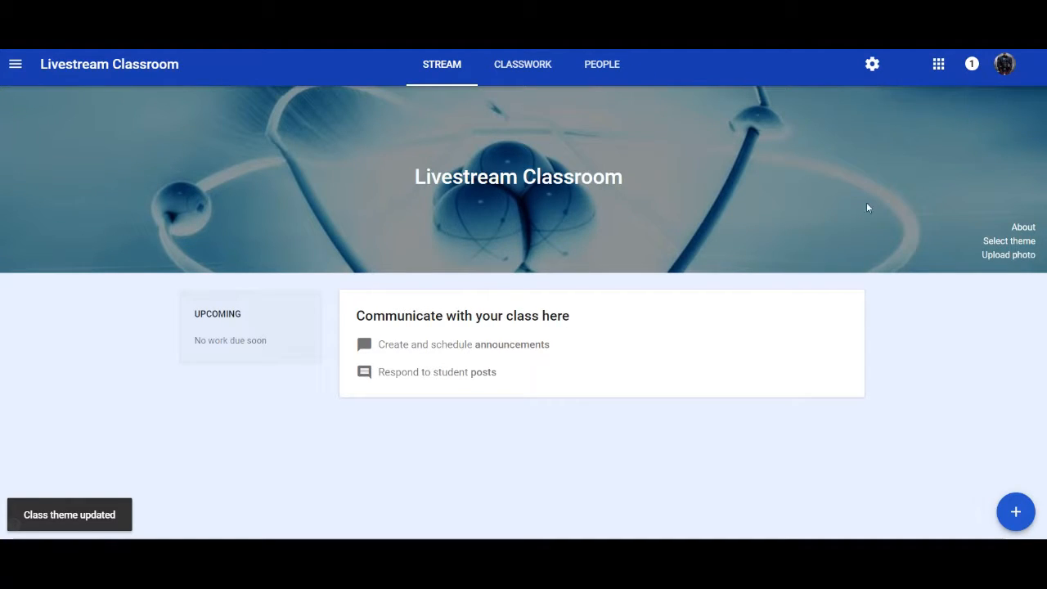
View the class code in the class details, enlarge it for display, and close both views
{"action": "left_click", "coordinate": [1017, 229]}
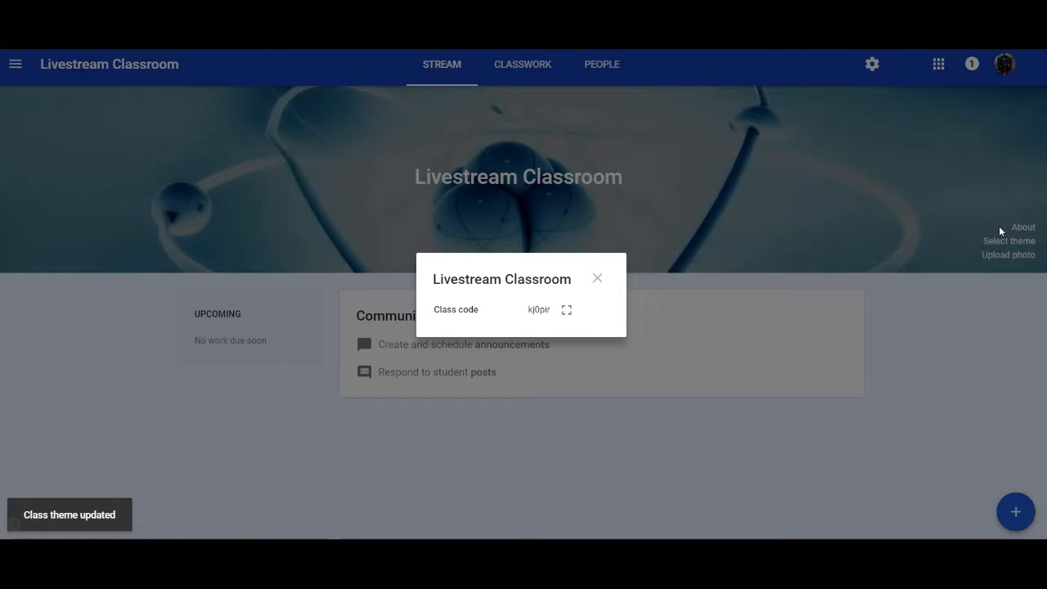
{"action": "left_click", "coordinate": [566, 314]}
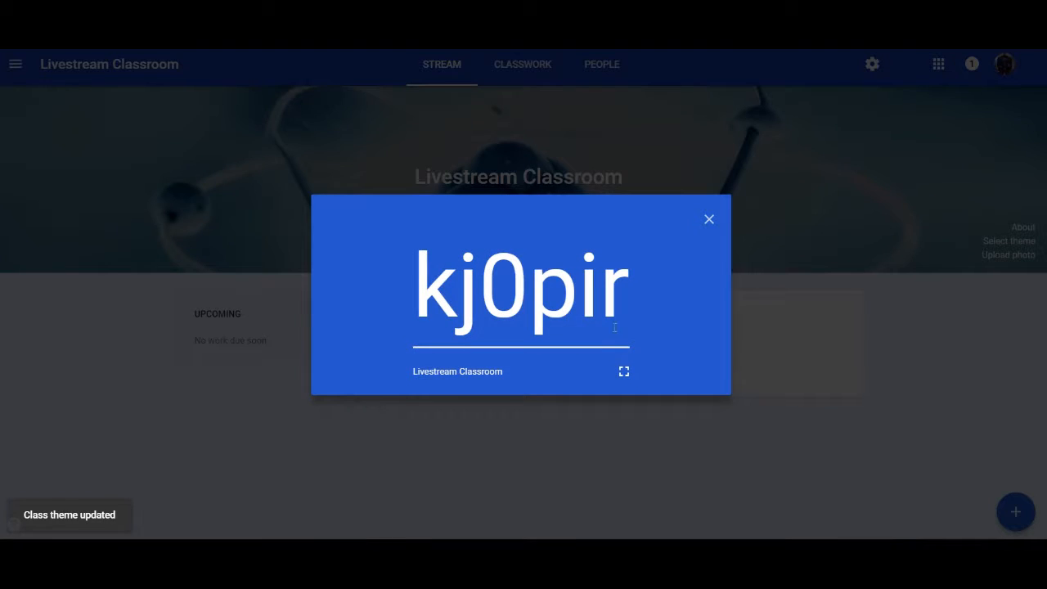
{"action": "left_click", "coordinate": [708, 220]}
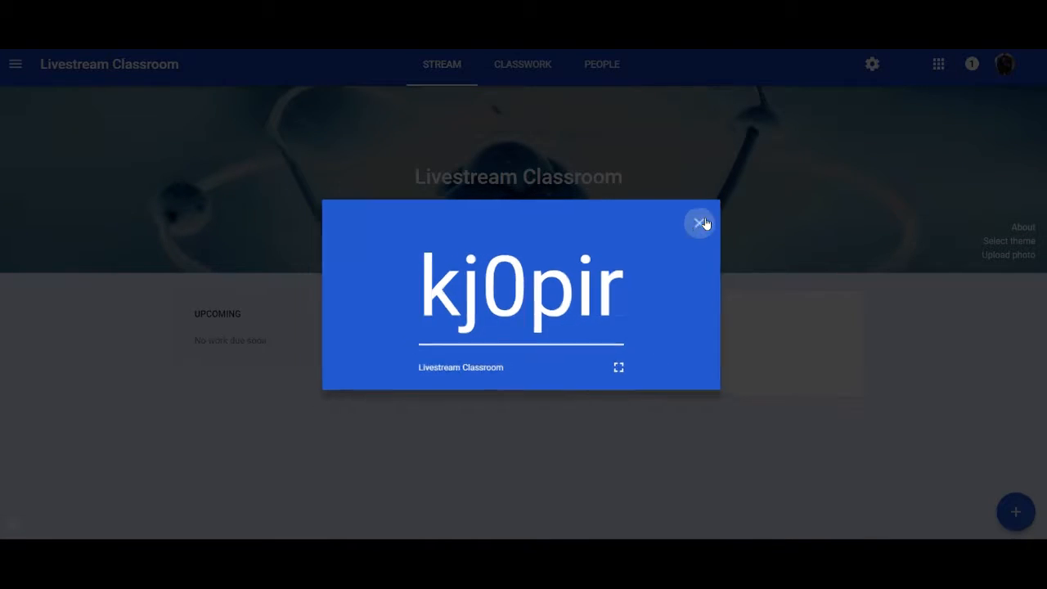
{"action": "left_click", "coordinate": [599, 277]}
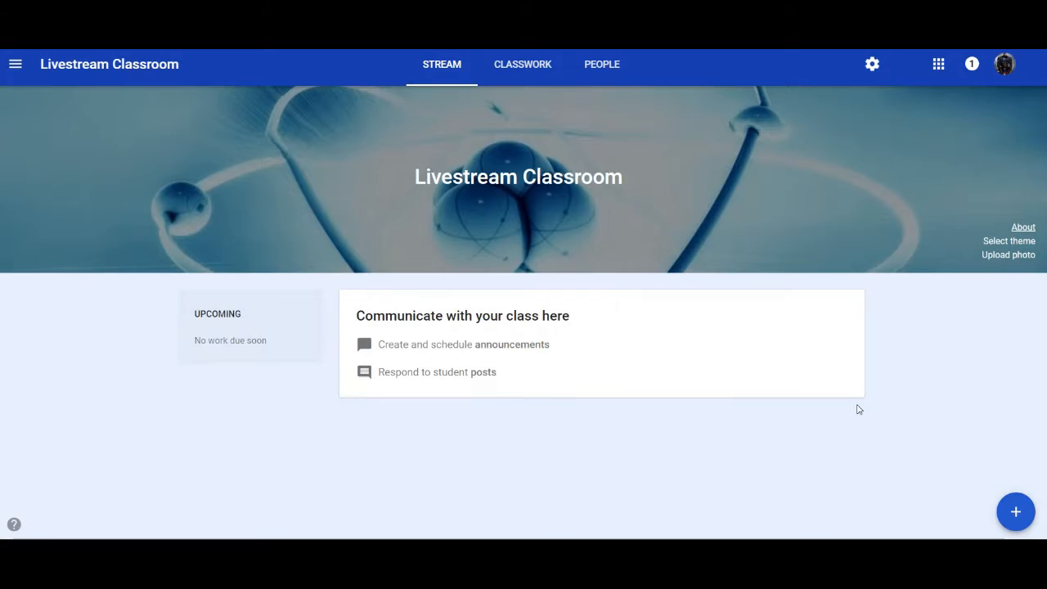
Look over the options for creating classwork, and inspect the class's Google Drive folder before returning to the classwork page
{"action": "left_click", "coordinate": [533, 73]}
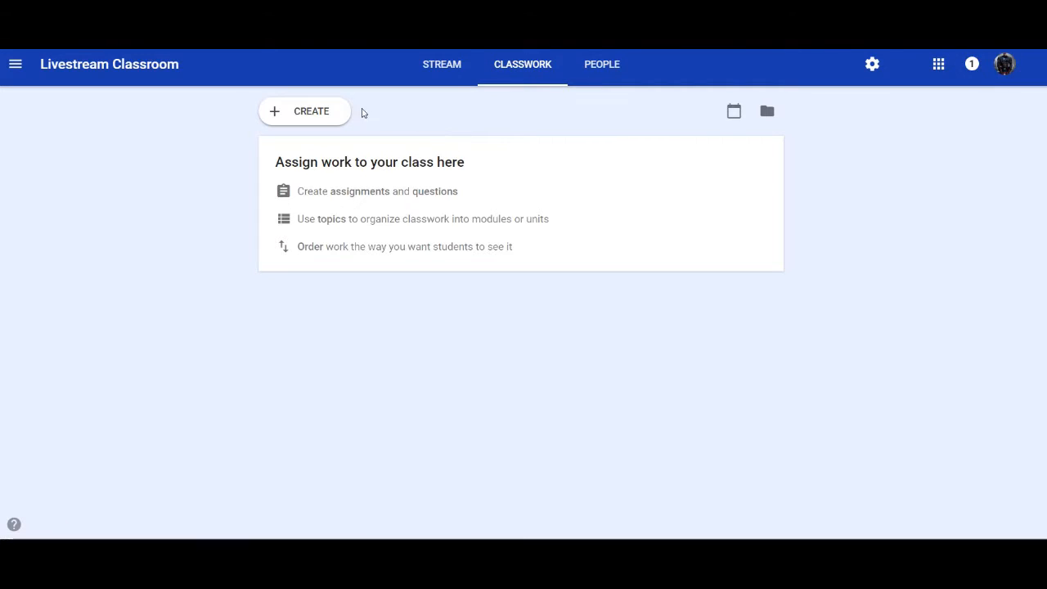
{"action": "left_click", "coordinate": [285, 118]}
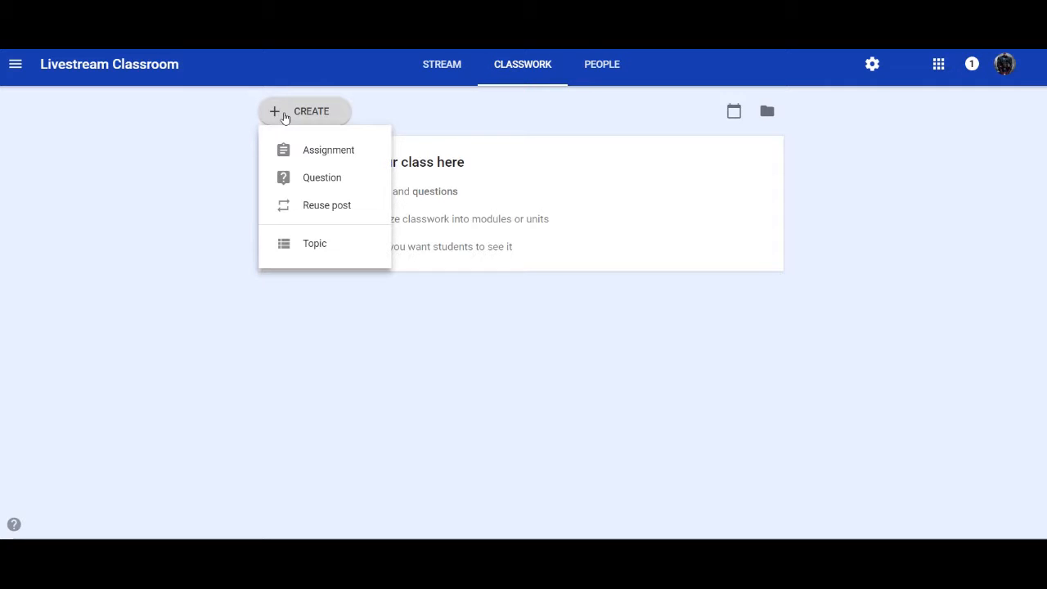
{"action": "left_click", "coordinate": [685, 113]}
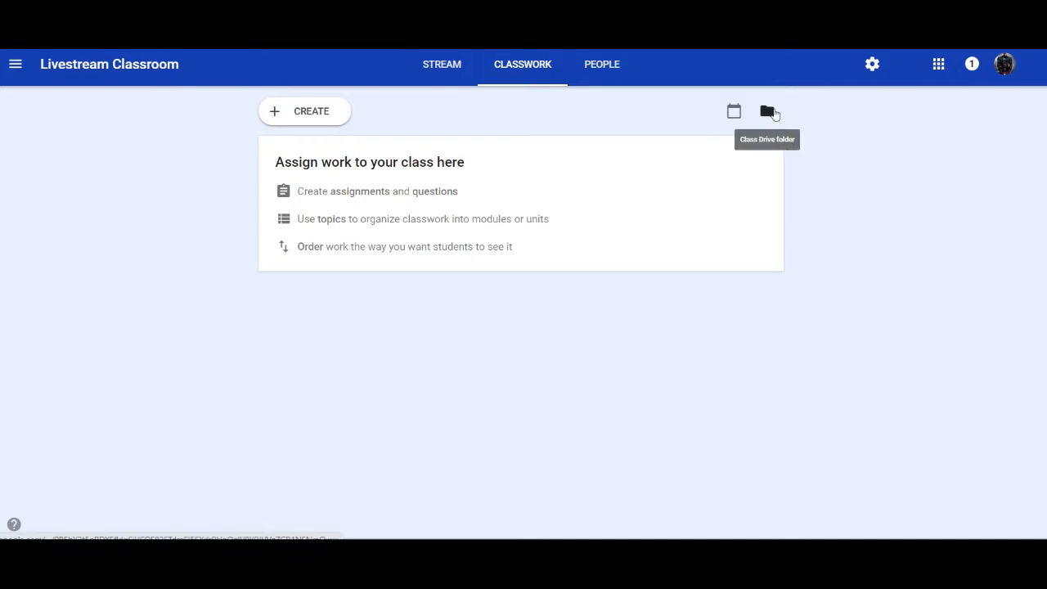
{"action": "left_click", "coordinate": [768, 112]}
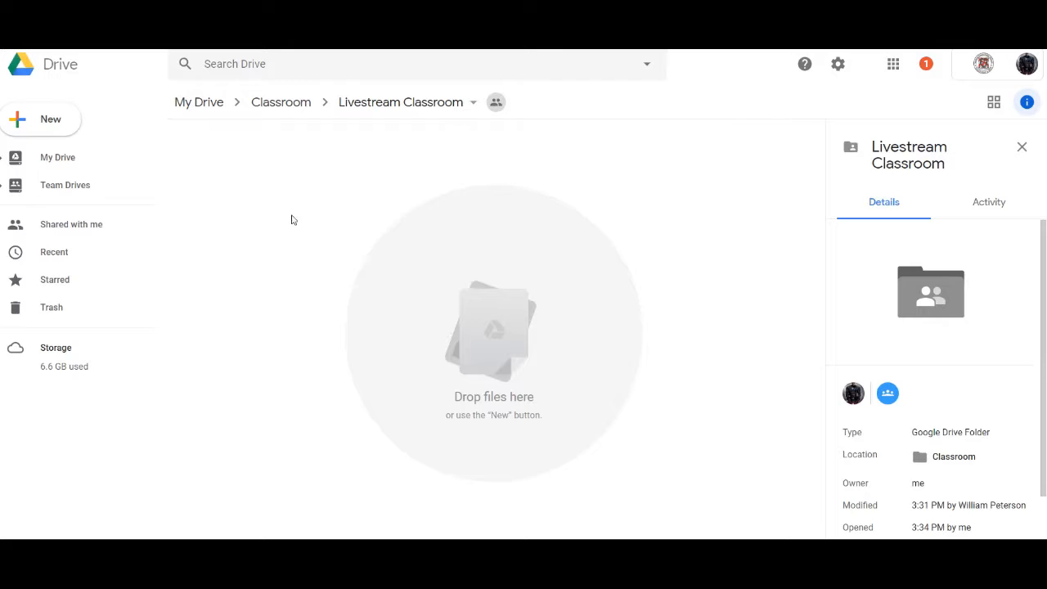
{"action": "key", "text": "ctrl+w"}
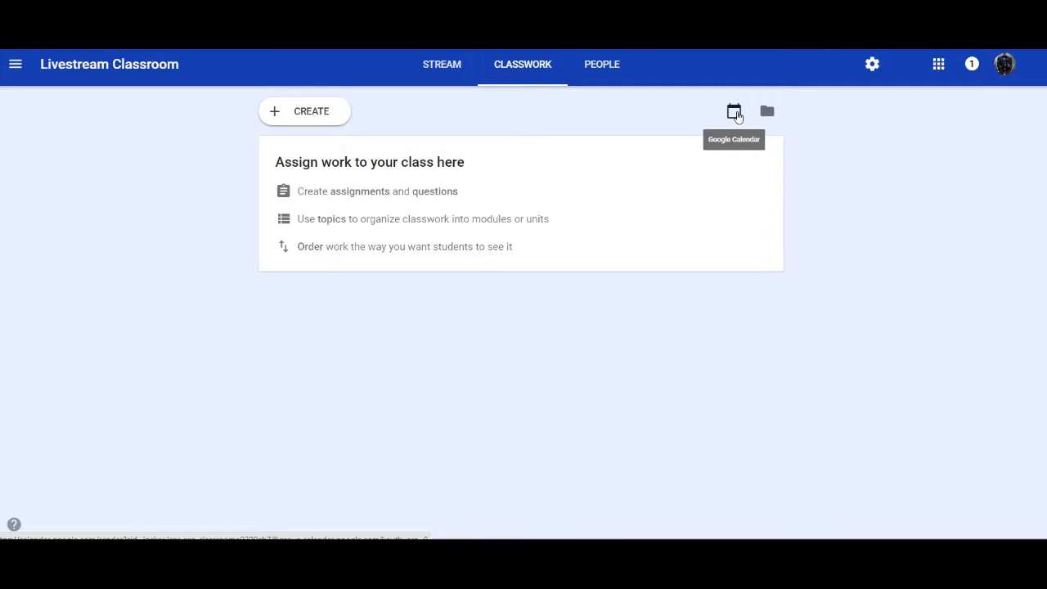
Add a classwork topic named Nanowrimo
{"action": "left_click", "coordinate": [296, 115]}
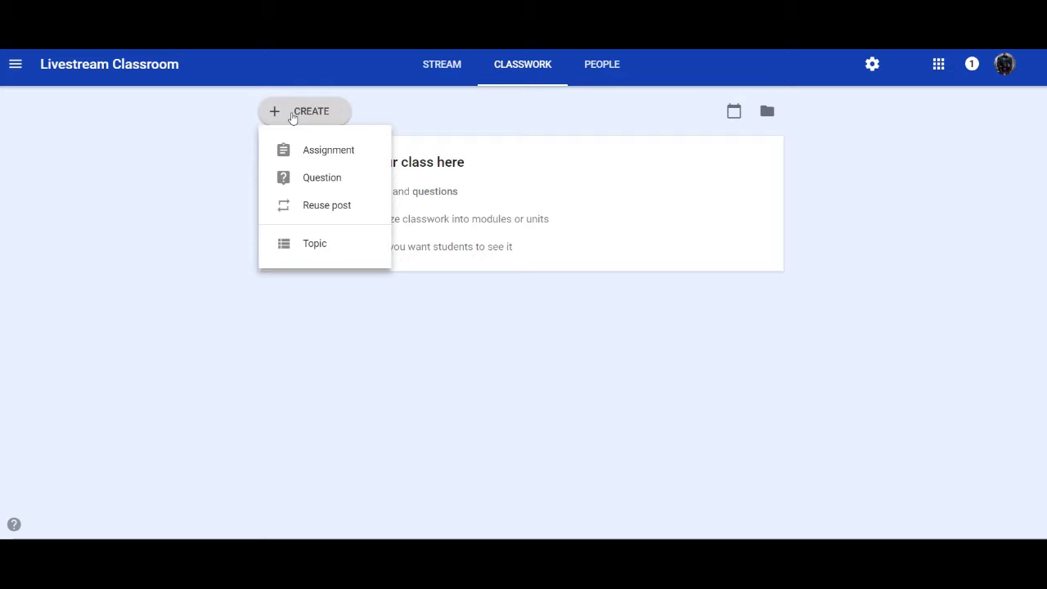
{"action": "left_click", "coordinate": [318, 257]}
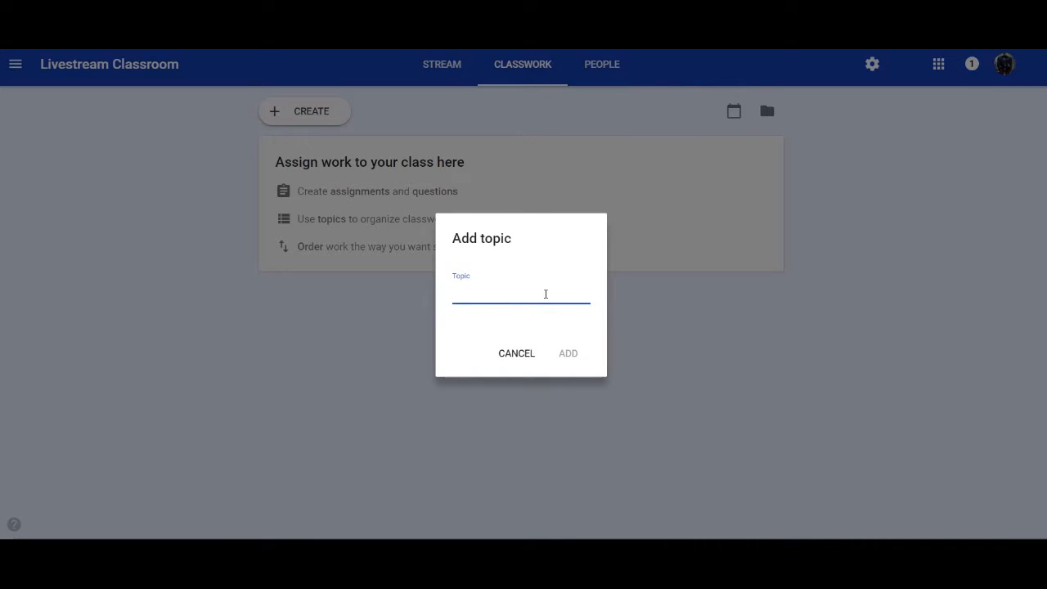
{"action": "type", "text": "Nanowrimo"}
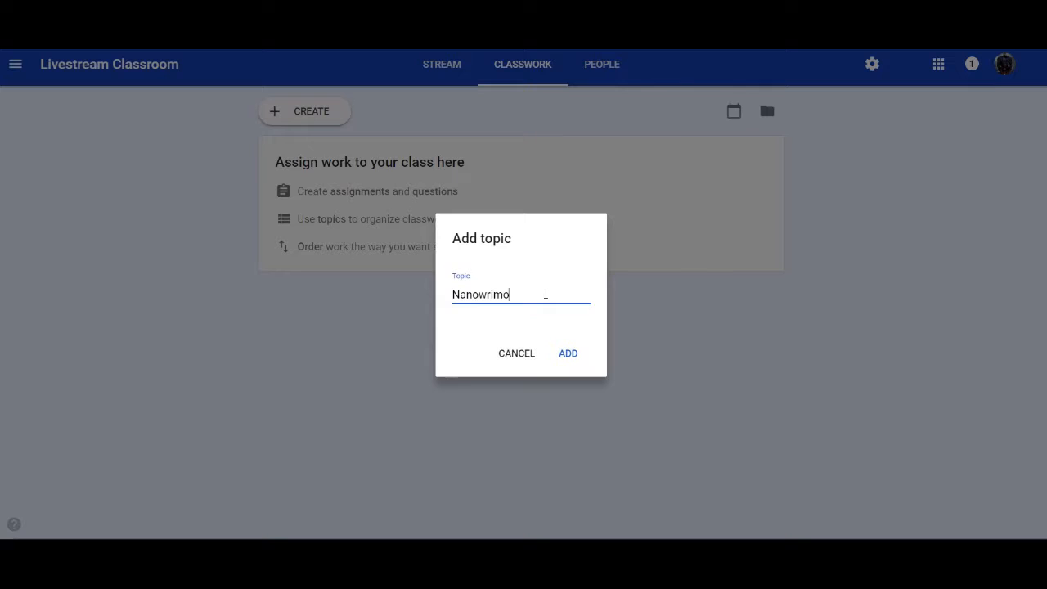
{"action": "left_click", "coordinate": [571, 355]}
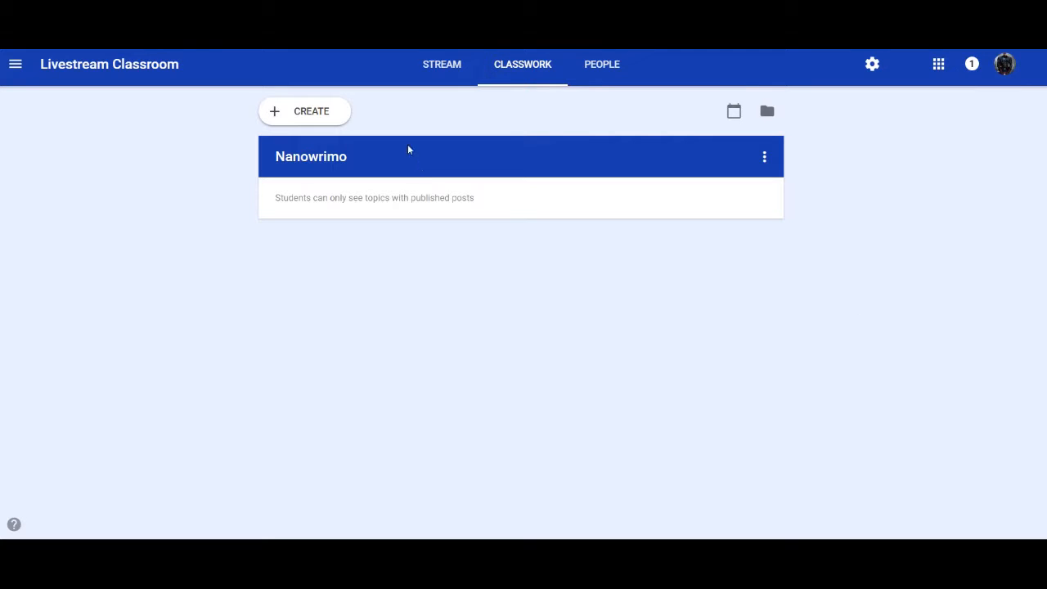
Add a second classwork topic named GRA and move the Nanowrimo topic below it
{"action": "left_click", "coordinate": [323, 114]}
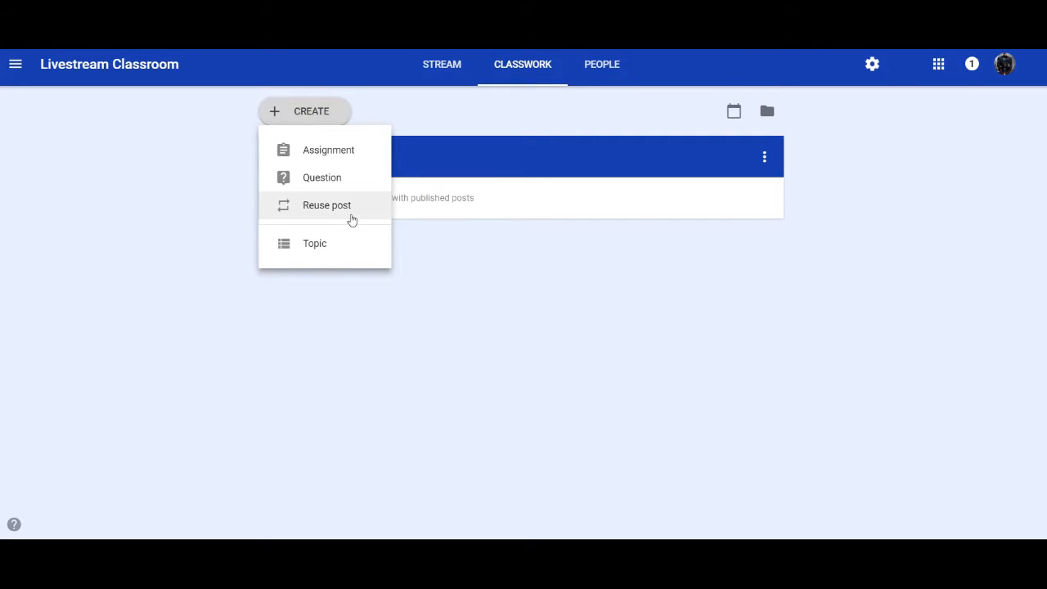
{"action": "left_click", "coordinate": [341, 247]}
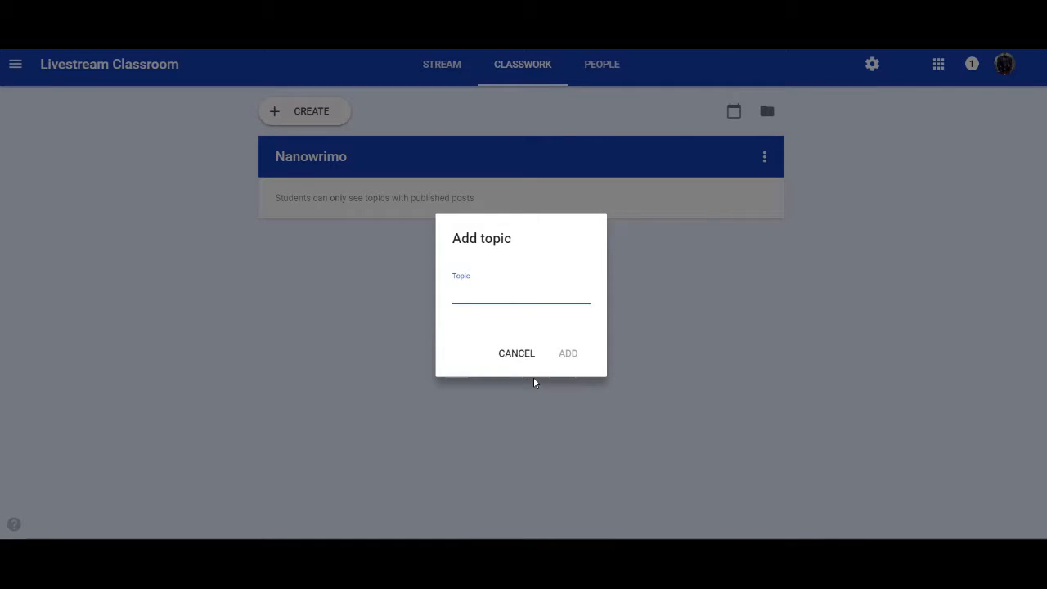
{"action": "type", "text": "GRA"}
{"action": "left_click", "coordinate": [570, 361]}
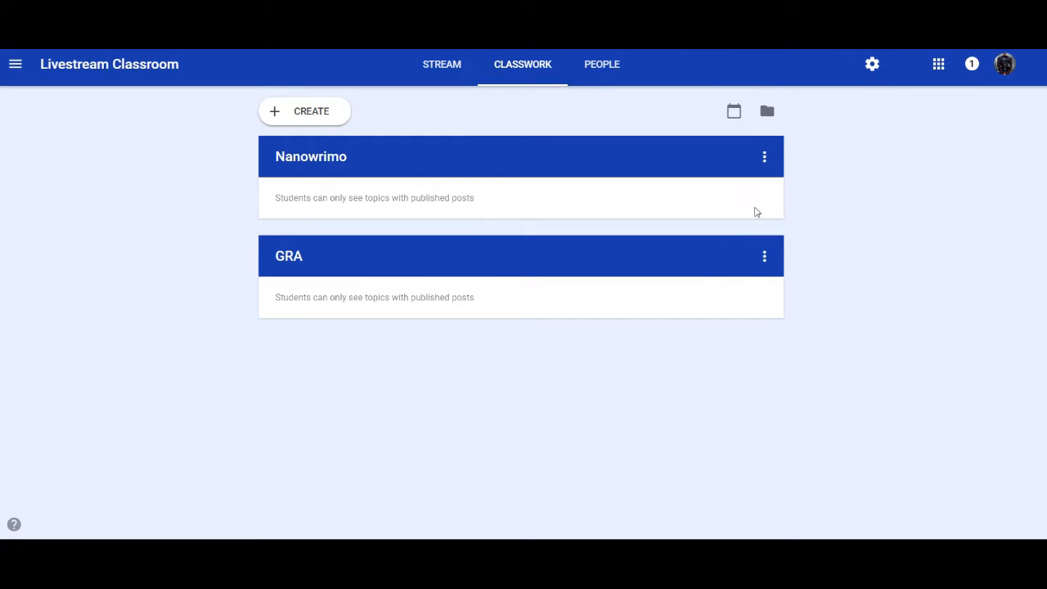
{"action": "left_click", "coordinate": [766, 159]}
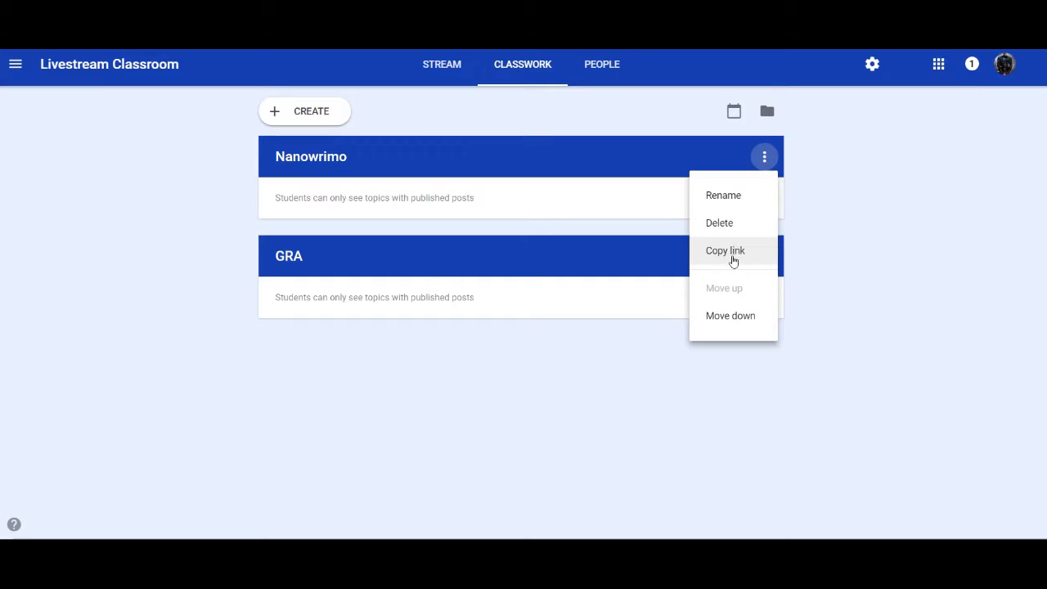
{"action": "left_click", "coordinate": [741, 320]}
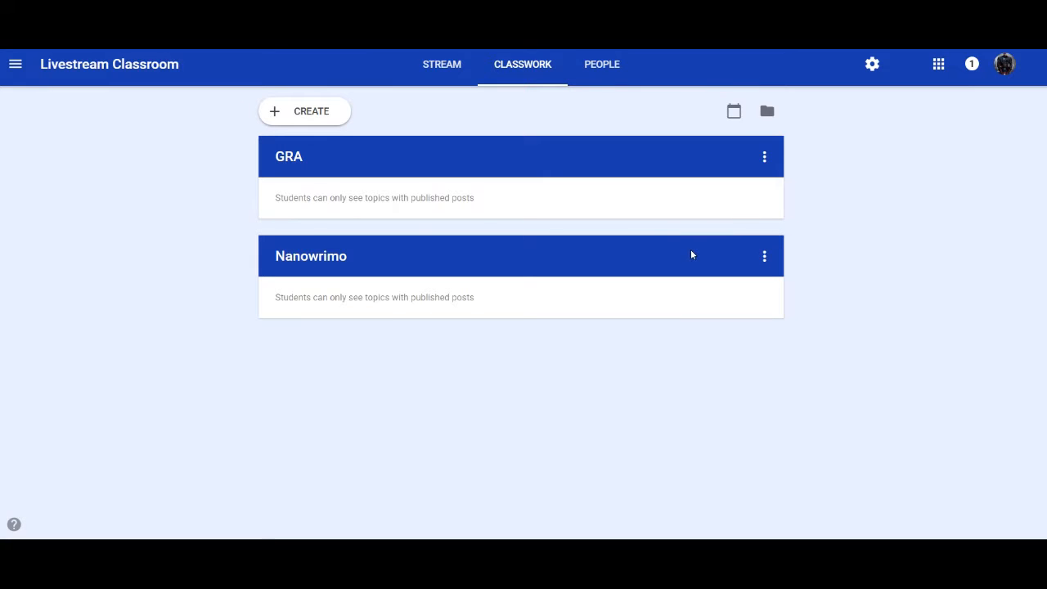
Draft a new assignment titled Dialogue and file it under the Nanowrimo topic
{"action": "left_click", "coordinate": [310, 117]}
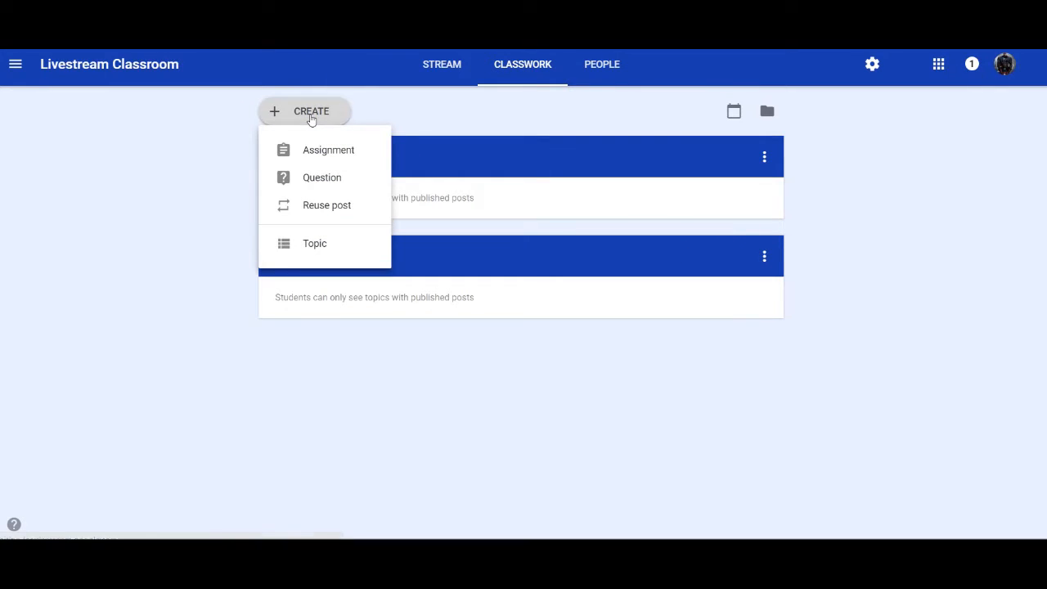
{"action": "left_click", "coordinate": [339, 152]}
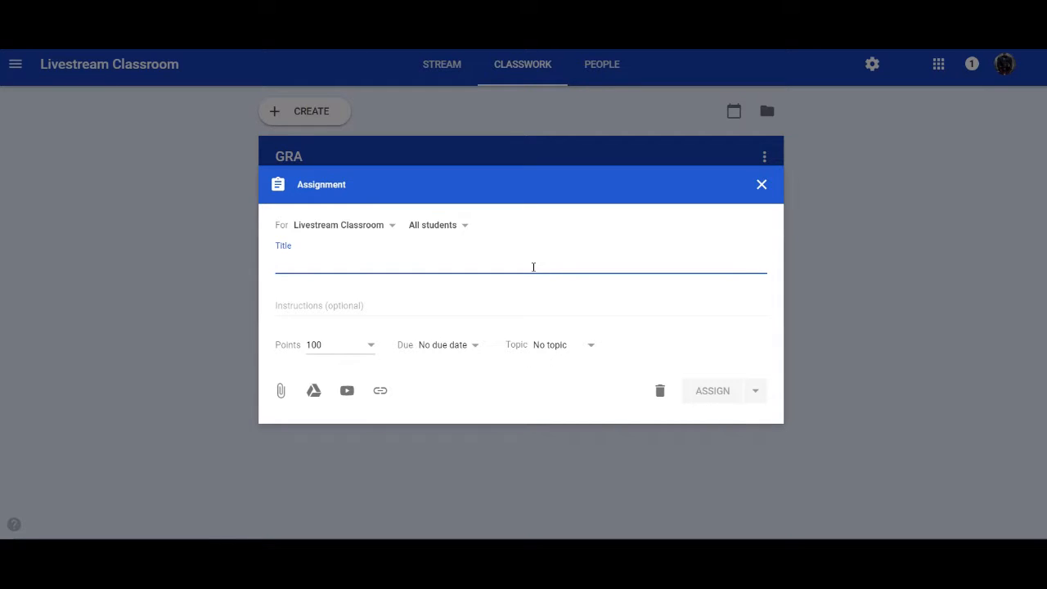
{"action": "type", "text": "Dialogue"}
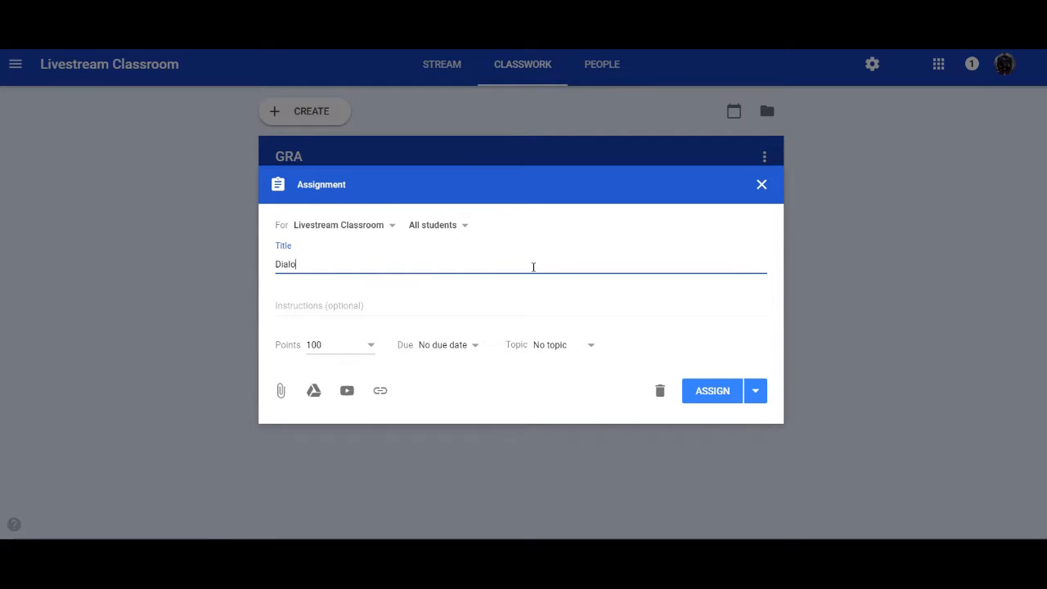
{"action": "left_click", "coordinate": [410, 311]}
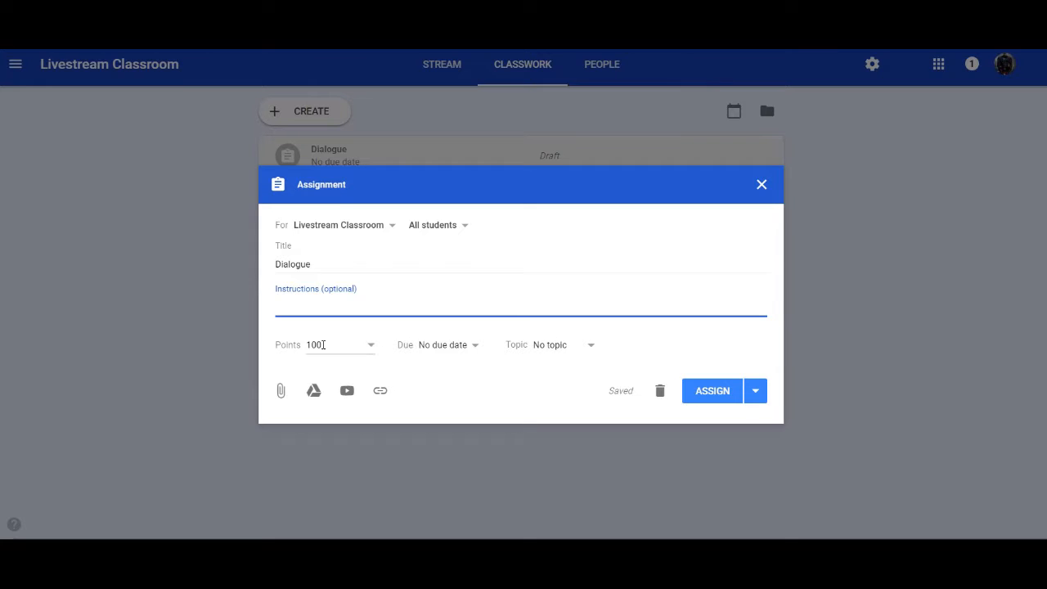
{"action": "left_click", "coordinate": [442, 348]}
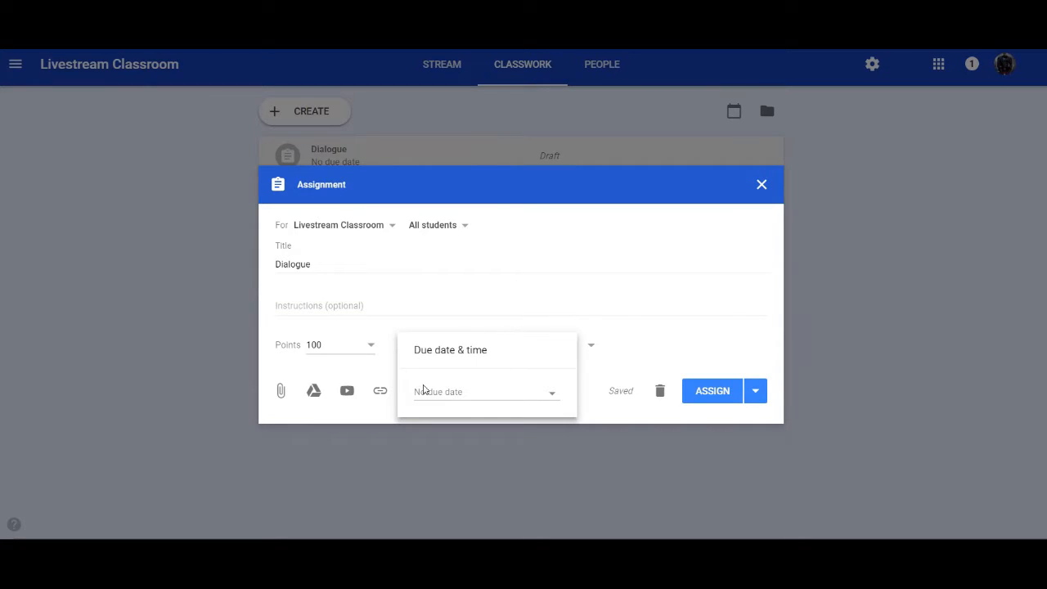
{"action": "left_click", "coordinate": [559, 332]}
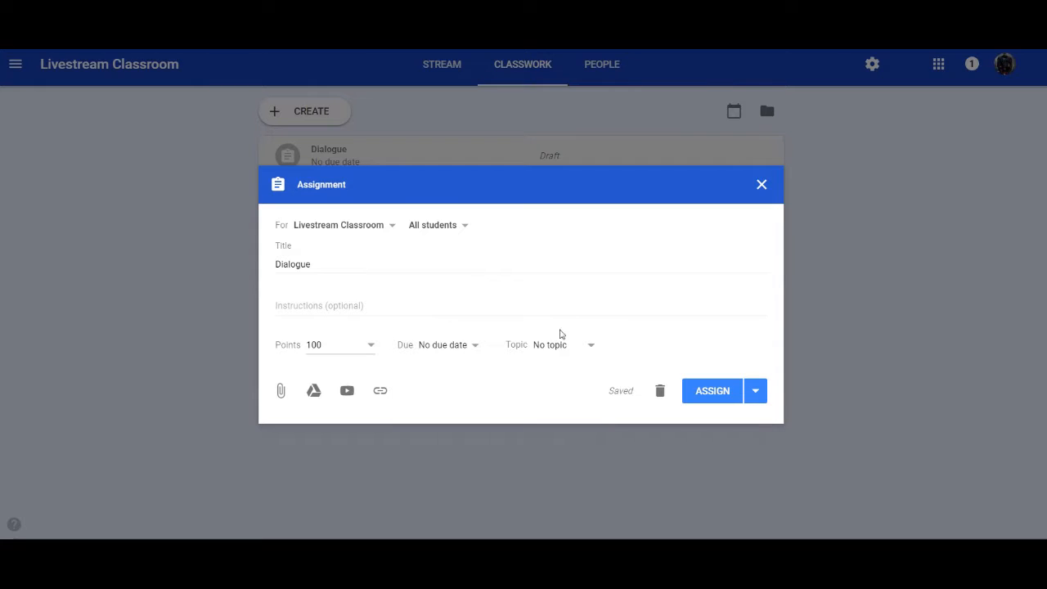
{"action": "left_click", "coordinate": [564, 345]}
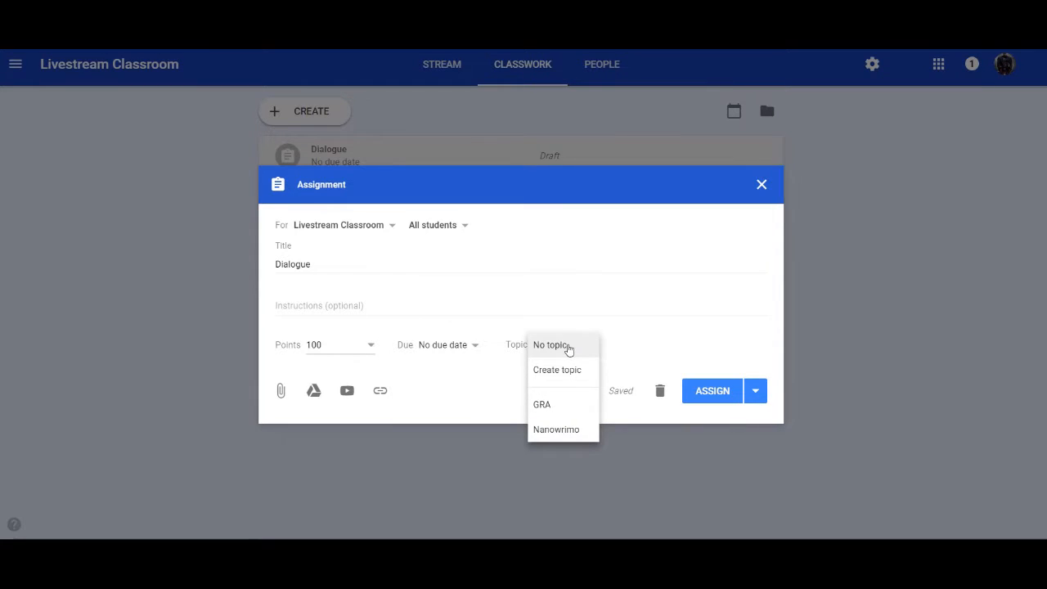
{"action": "left_click", "coordinate": [569, 430]}
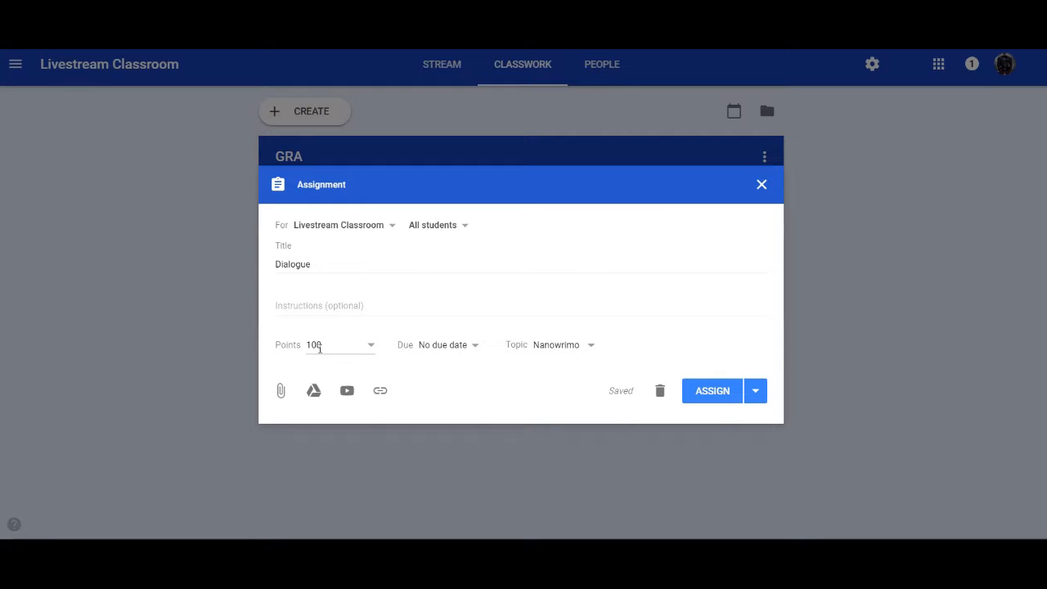
Review the publishing options and assign the Dialogue assignment to the class
{"action": "left_click", "coordinate": [757, 394]}
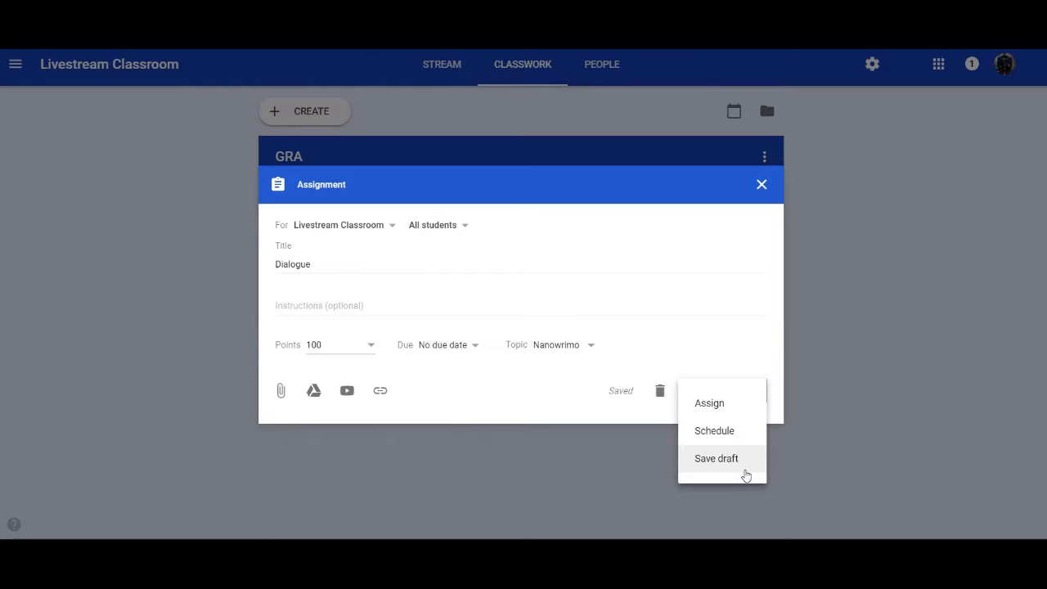
{"action": "left_click", "coordinate": [745, 299]}
{"action": "left_click", "coordinate": [714, 393]}
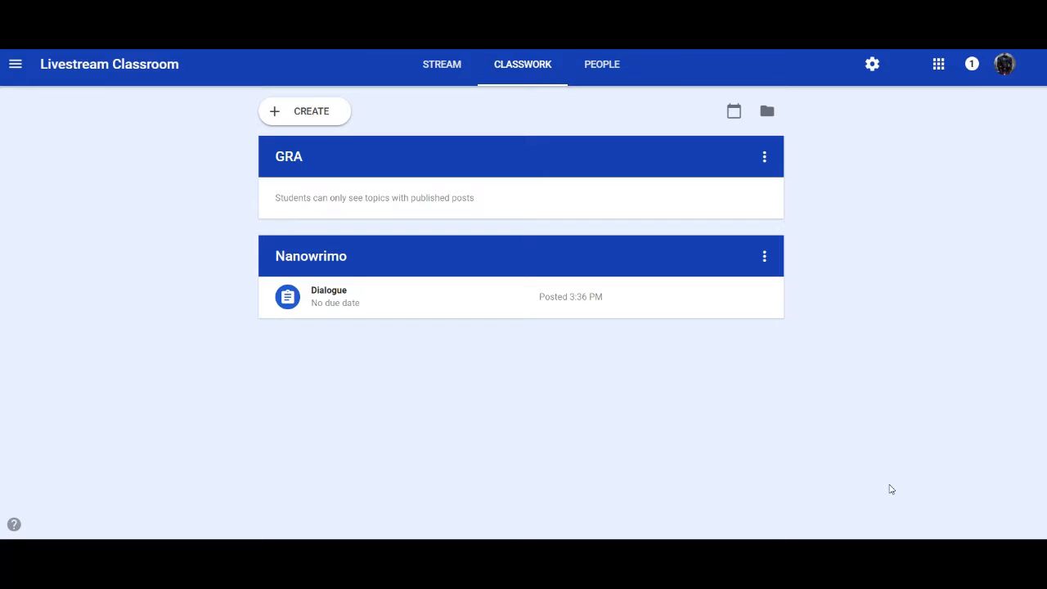
Open the Dialogue assignment from the class stream to view its student work
{"action": "left_click", "coordinate": [452, 67]}
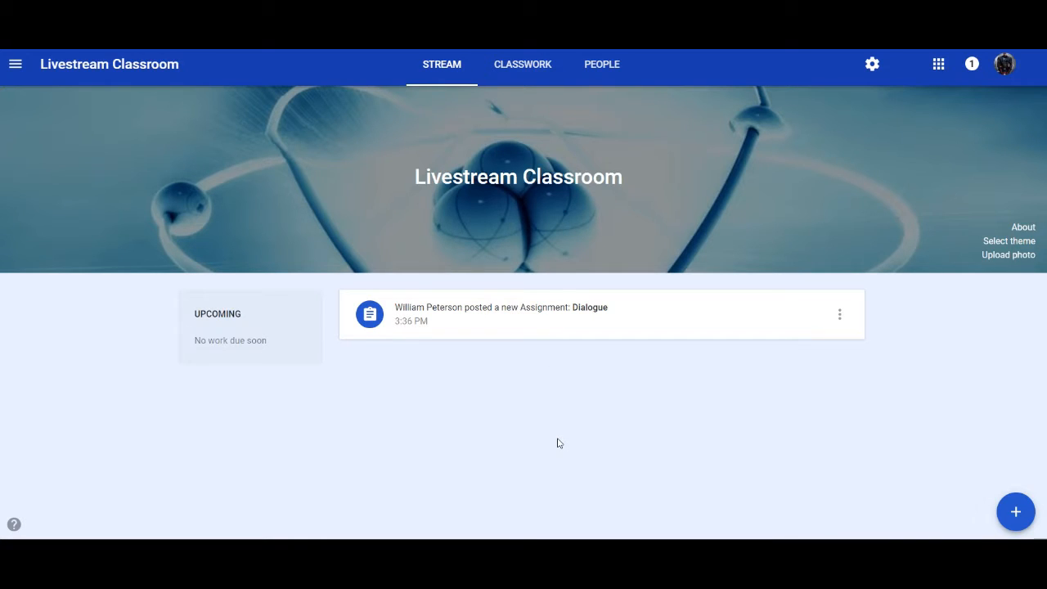
{"action": "left_click", "coordinate": [530, 309]}
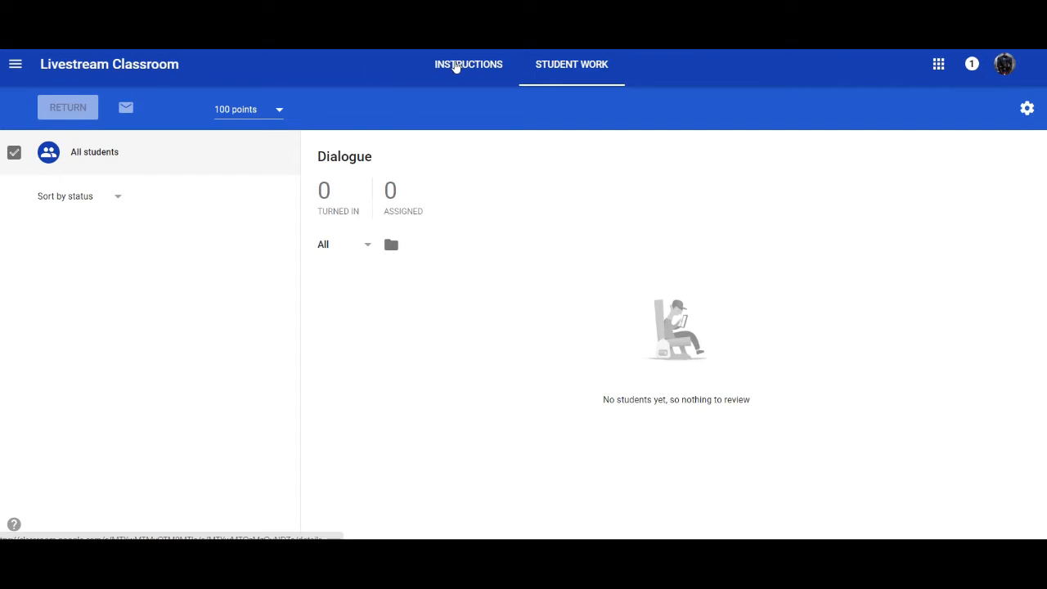
View the Dialogue assignment's instructions and return to the classwork page of Livestream Classroom through the class list
{"action": "left_click", "coordinate": [456, 66]}
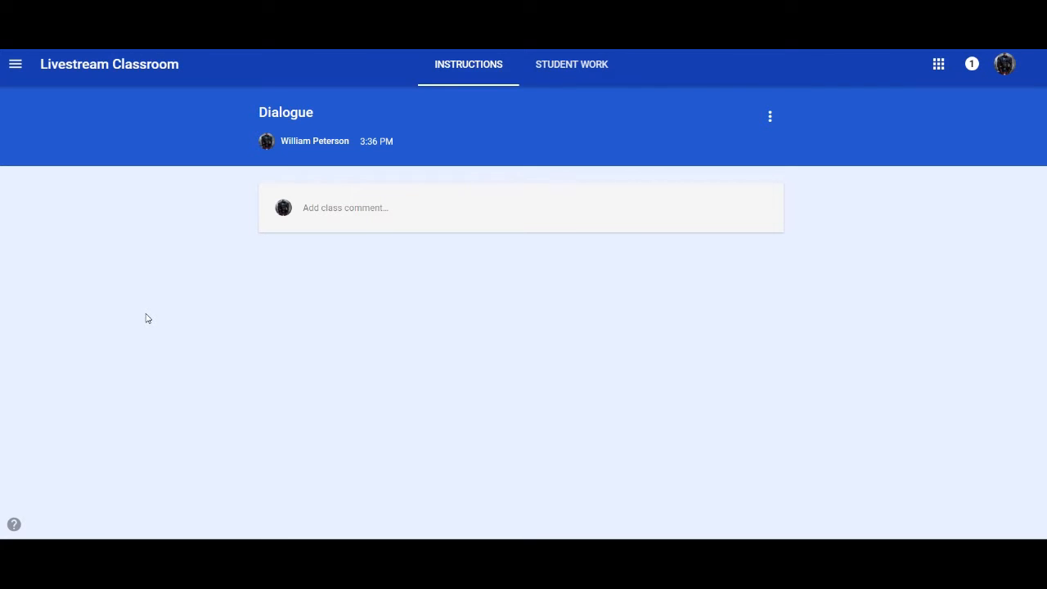
{"action": "left_click", "coordinate": [14, 65]}
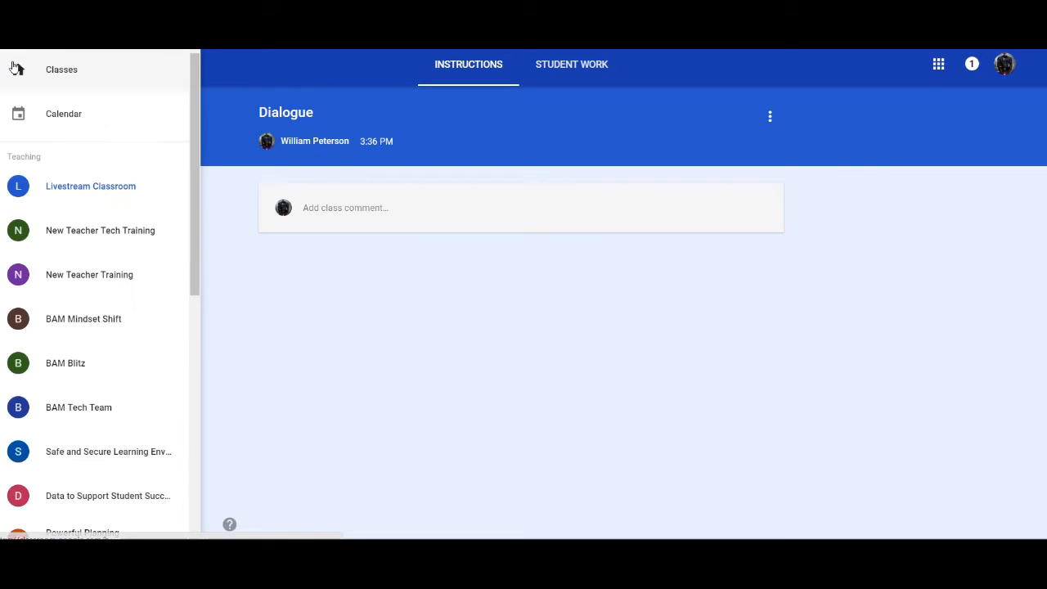
{"action": "left_click", "coordinate": [86, 83]}
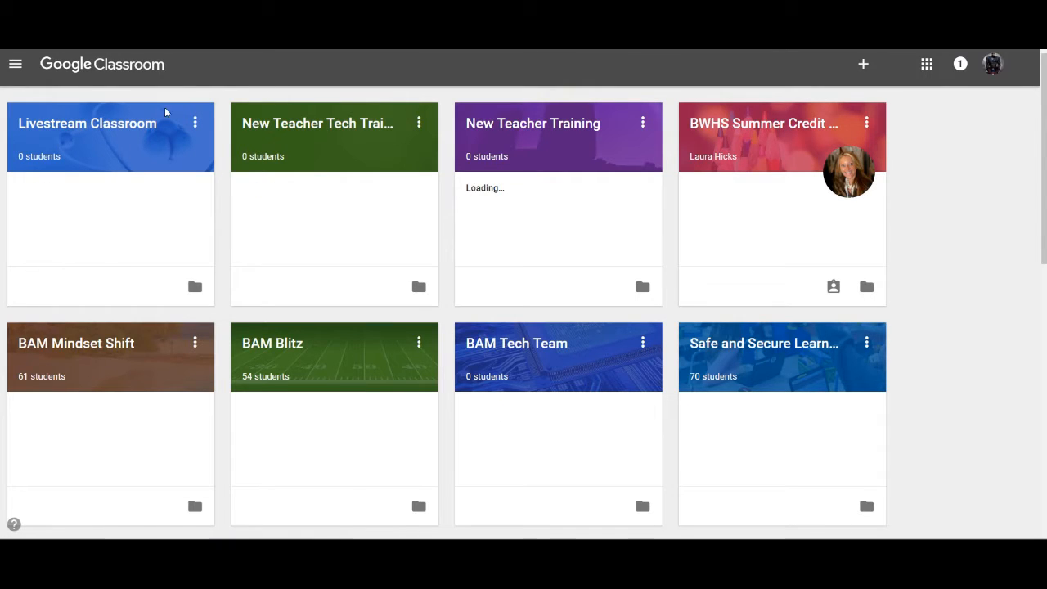
{"action": "left_click", "coordinate": [105, 122]}
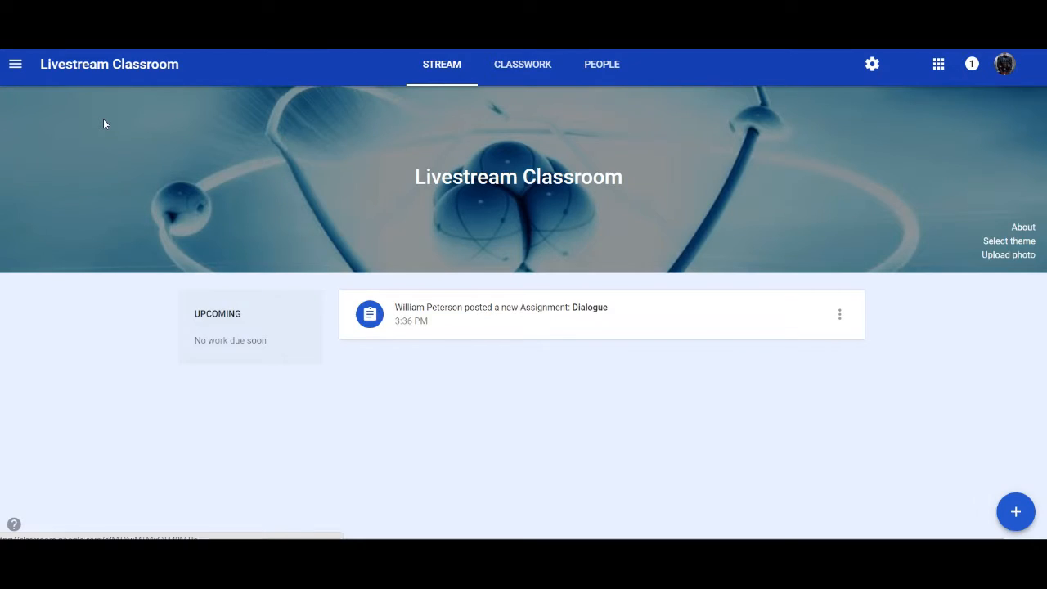
{"action": "left_click", "coordinate": [521, 70]}
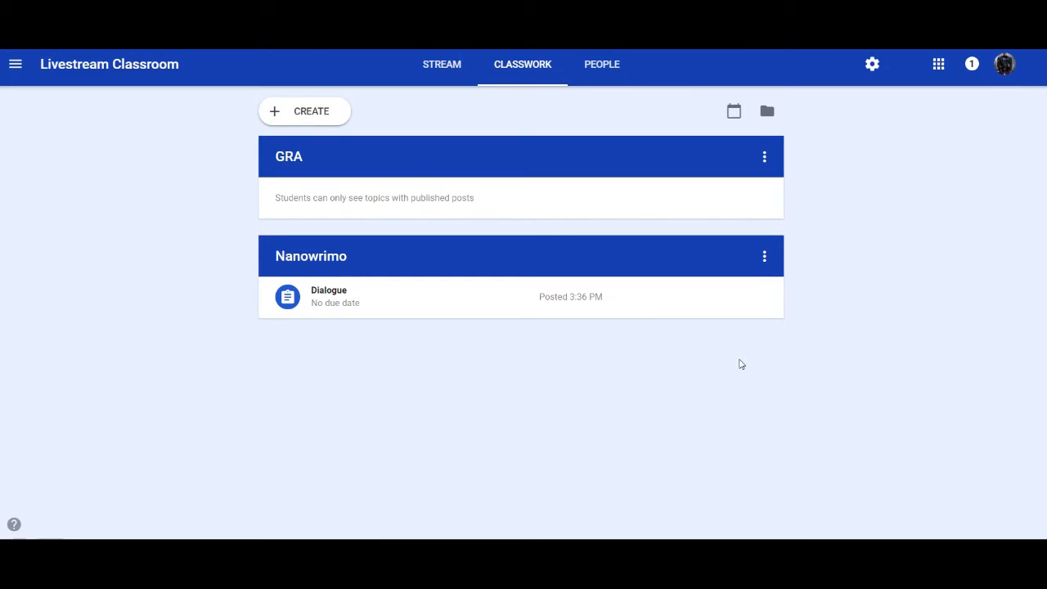
Invite a colleague as co-teacher by searching for their name, and check the student invitation form without inviting anyone
{"action": "left_click", "coordinate": [601, 74]}
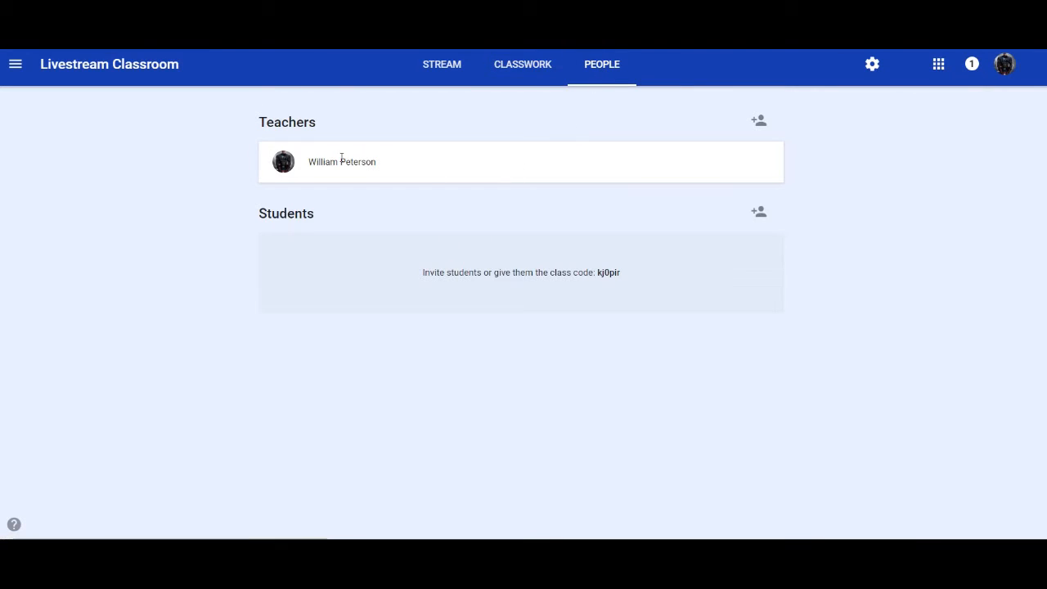
{"action": "left_click", "coordinate": [759, 121]}
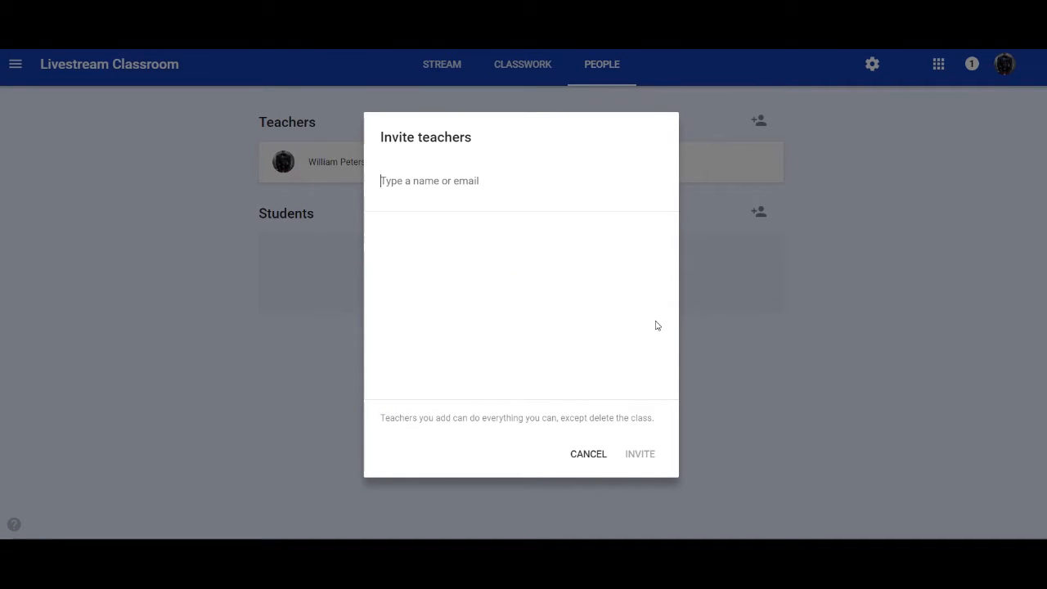
{"action": "type", "text": "Jen"}
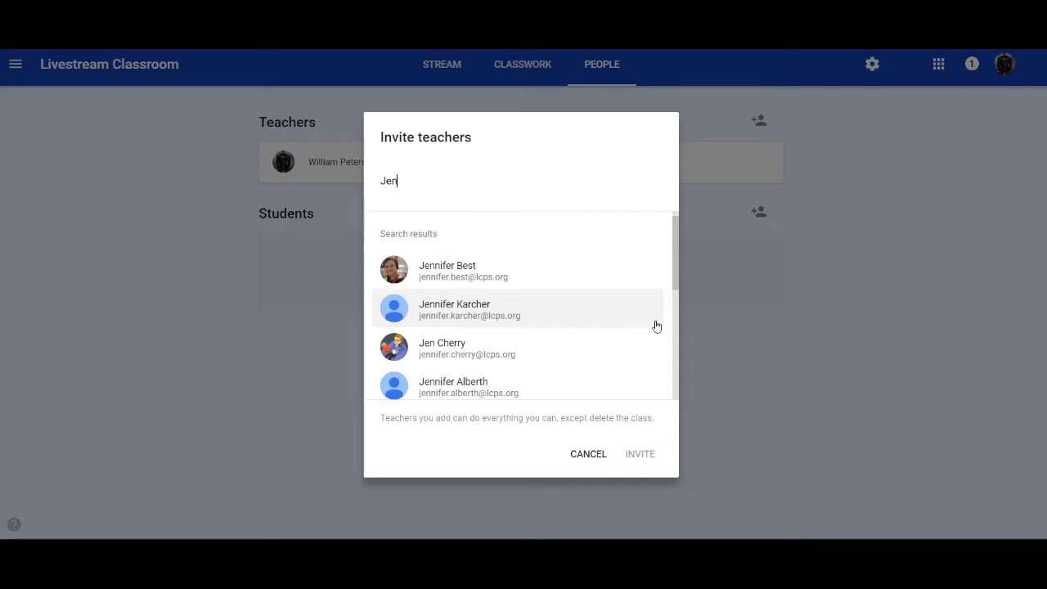
{"action": "left_click", "coordinate": [567, 354]}
{"action": "left_click", "coordinate": [642, 455]}
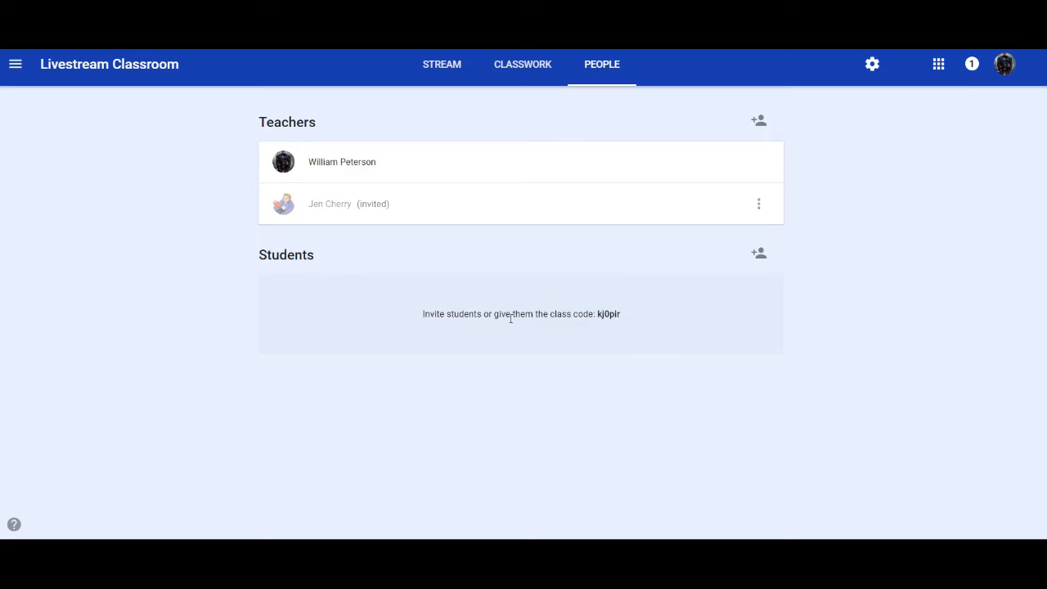
{"action": "left_click", "coordinate": [760, 255]}
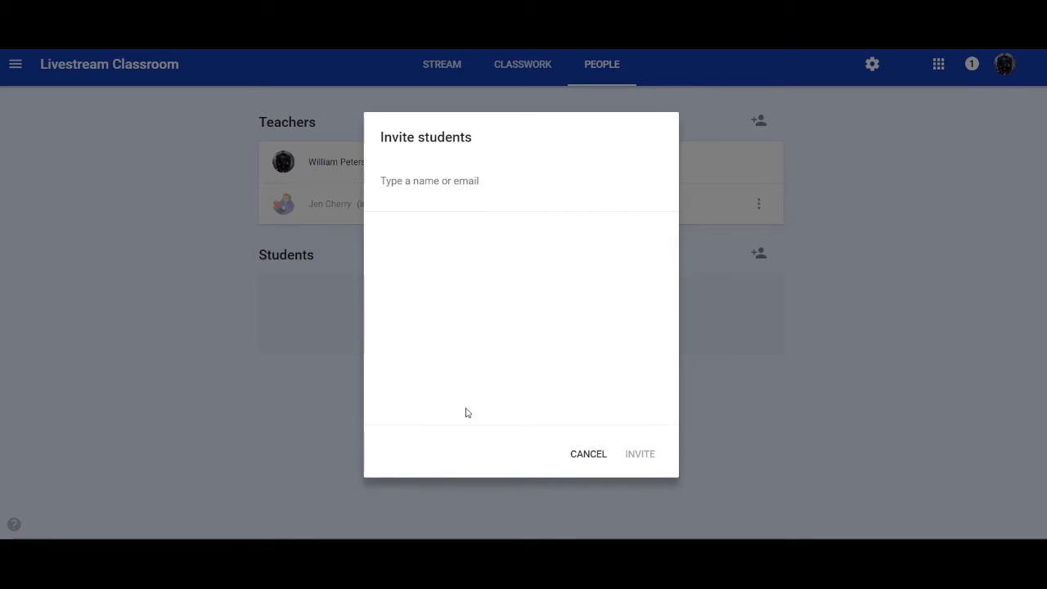
{"action": "left_click", "coordinate": [575, 453]}
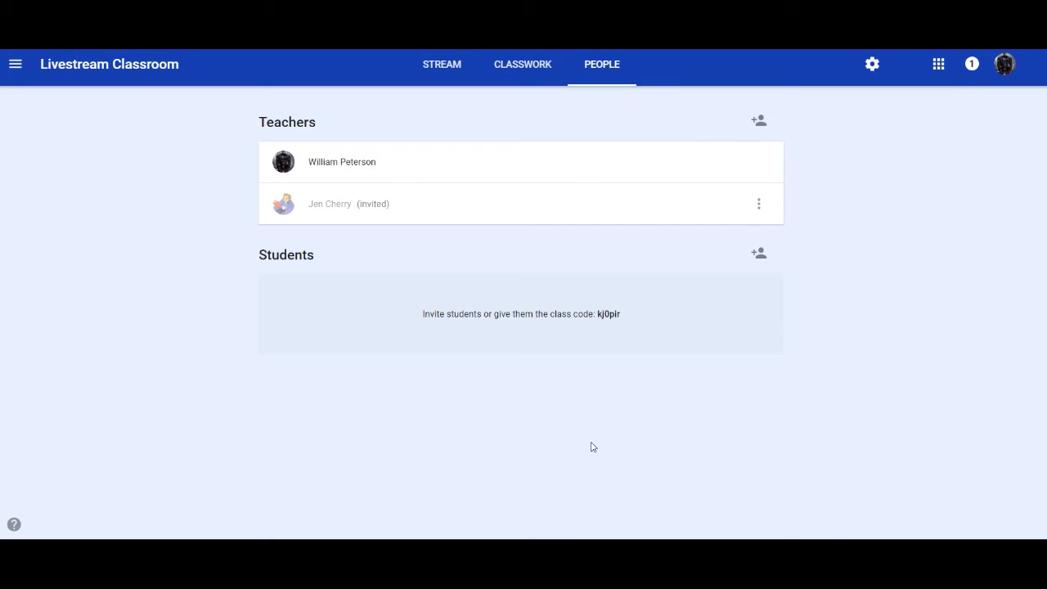
Open the class name and description for editing in the class settings and reset the class code
{"action": "left_click", "coordinate": [872, 65]}
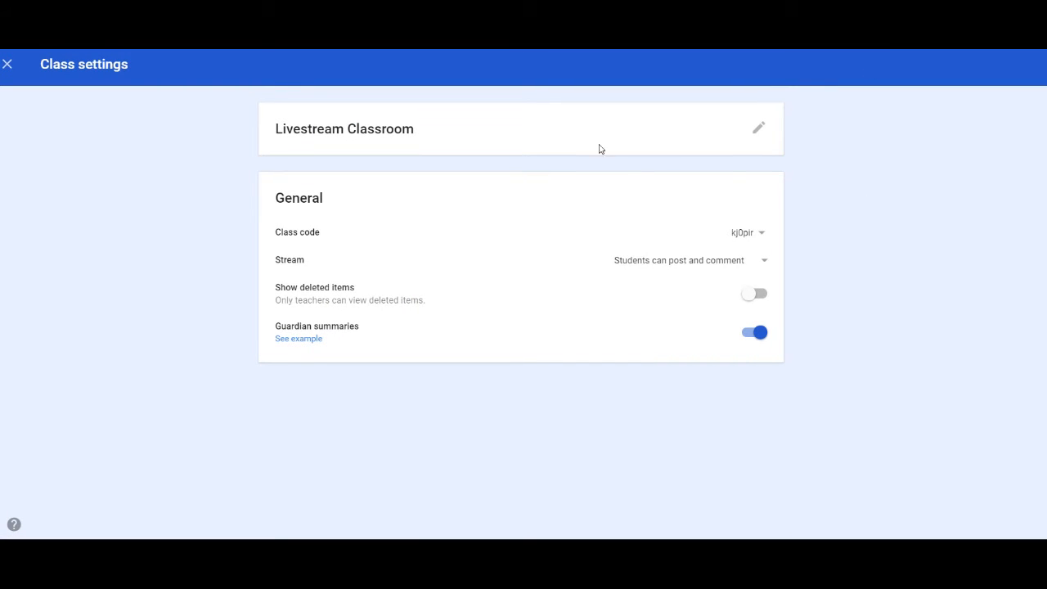
{"action": "left_click", "coordinate": [758, 128]}
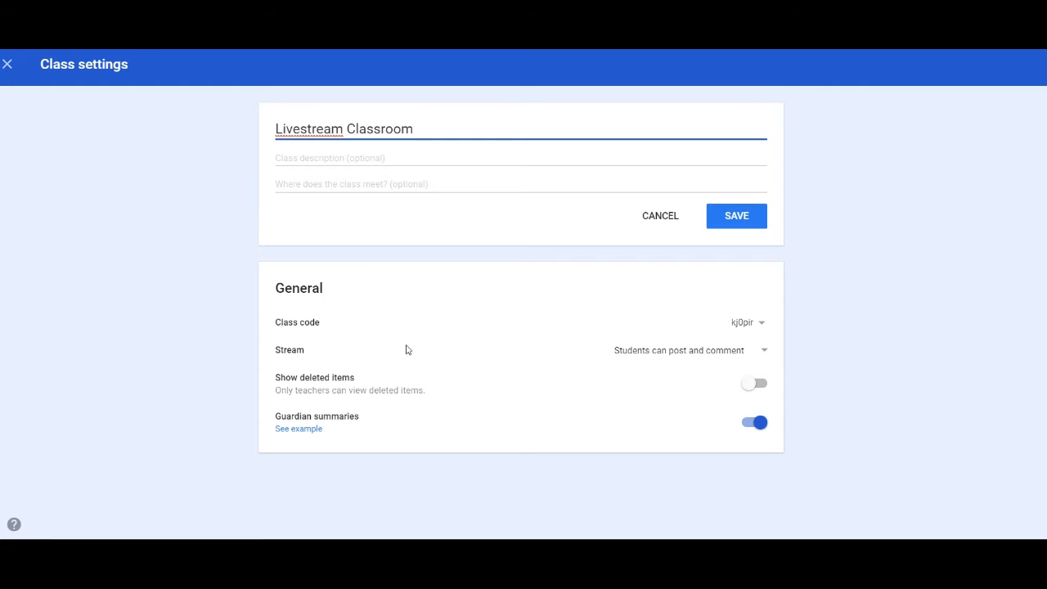
{"action": "left_click", "coordinate": [759, 324]}
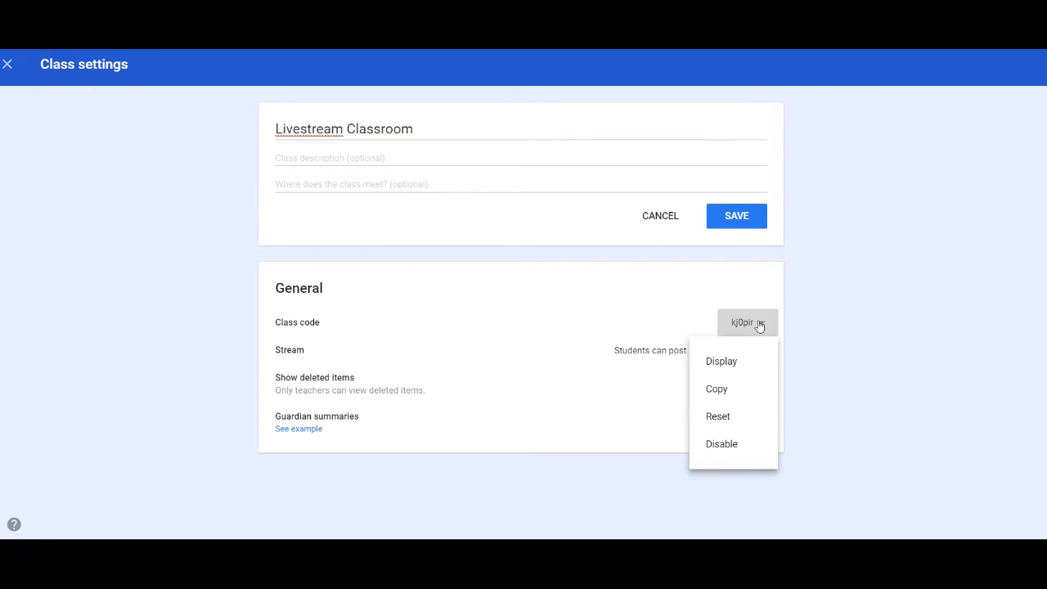
{"action": "left_click", "coordinate": [744, 419]}
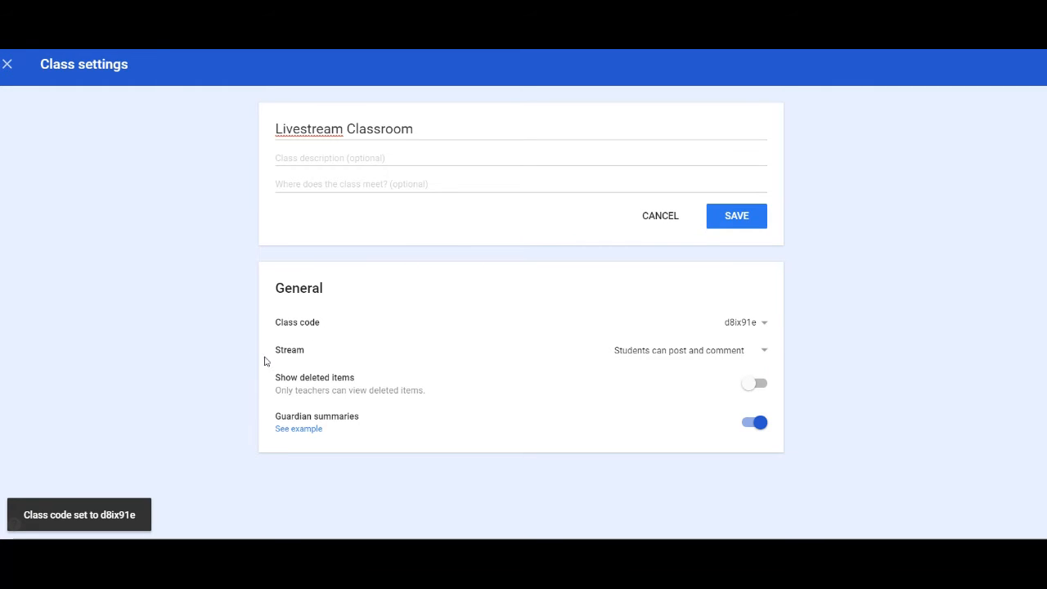
Set the stream permission to Students can only comment and turn on Show deleted items
{"action": "left_click", "coordinate": [742, 355]}
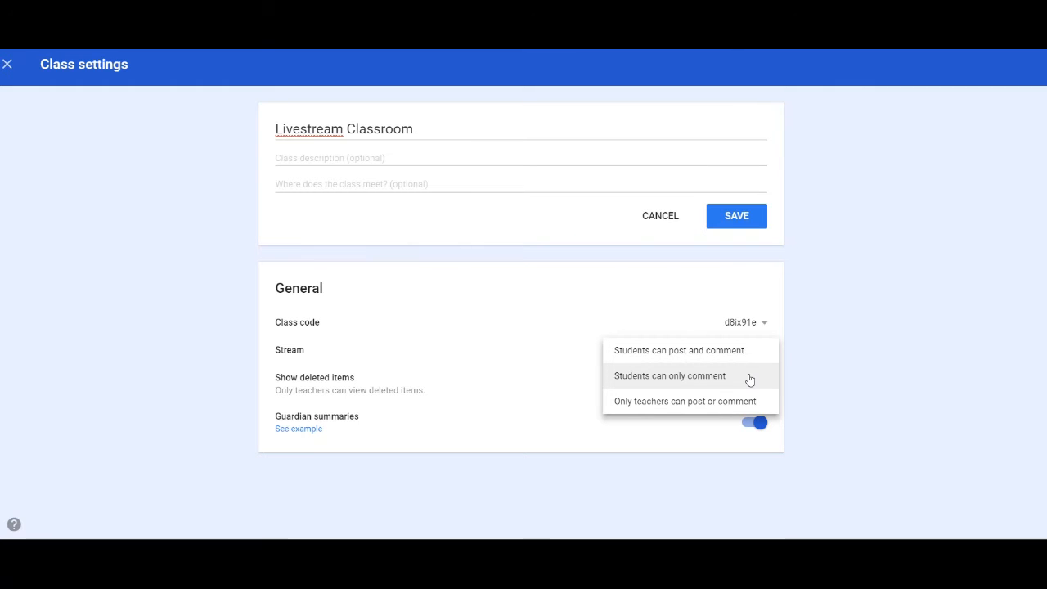
{"action": "left_click", "coordinate": [749, 379]}
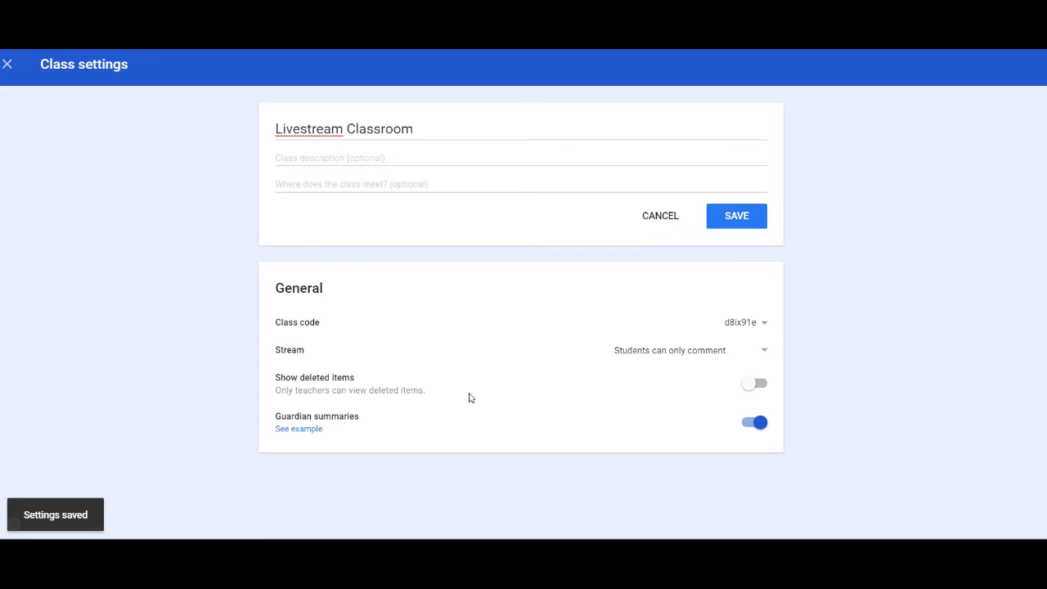
{"action": "left_click", "coordinate": [758, 384]}
Open the guardian summaries example and read through the help article with its sample weekly email summary
{"action": "left_click", "coordinate": [306, 429]}
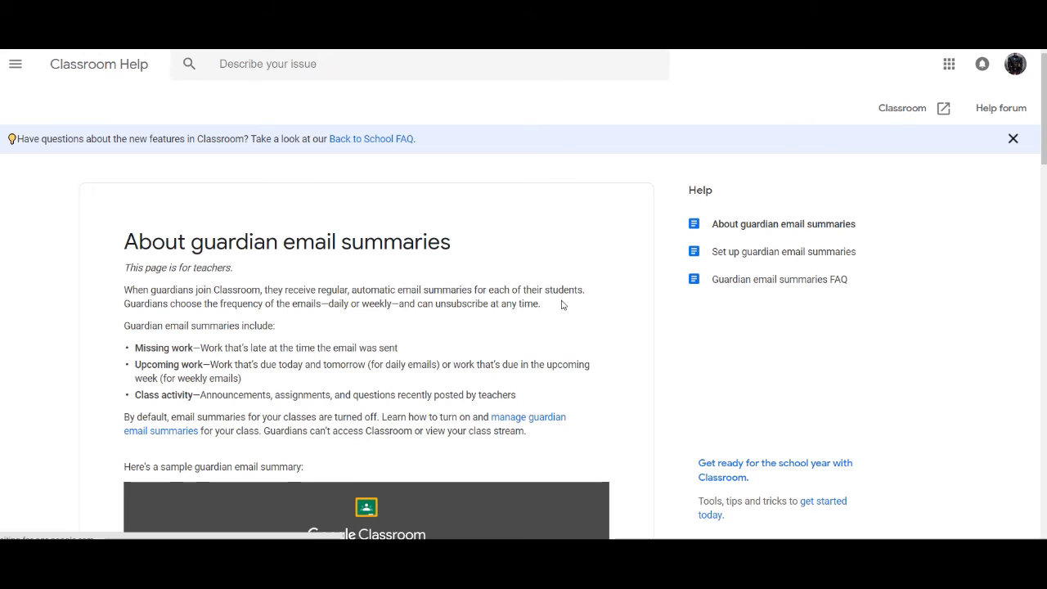
{"action": "scroll", "coordinate": [646, 358], "scroll_direction": "down", "scroll_amount": 6}
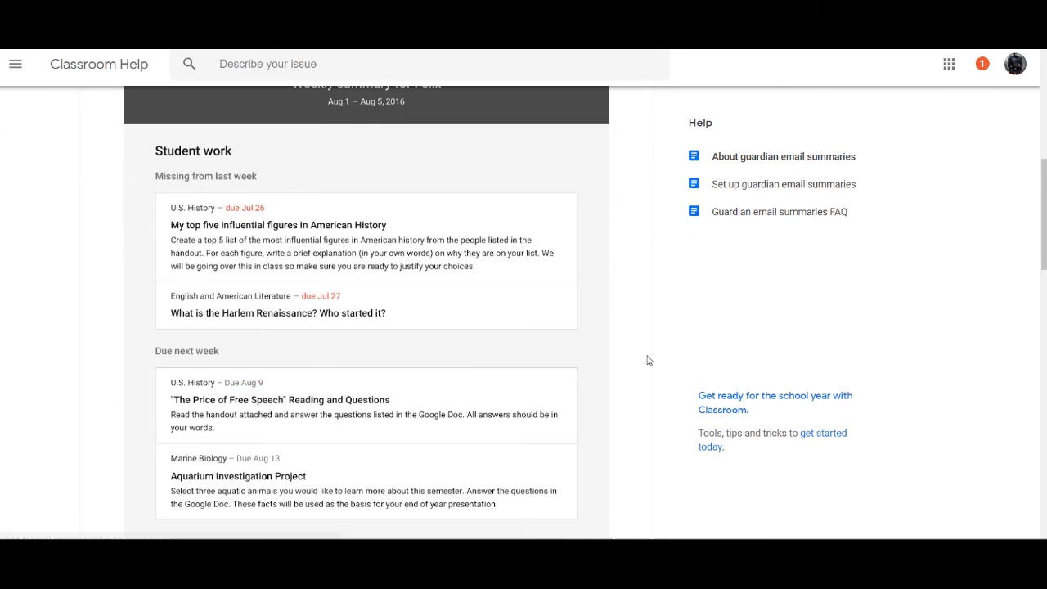
{"action": "scroll", "coordinate": [647, 360], "scroll_direction": "down", "scroll_amount": 2}
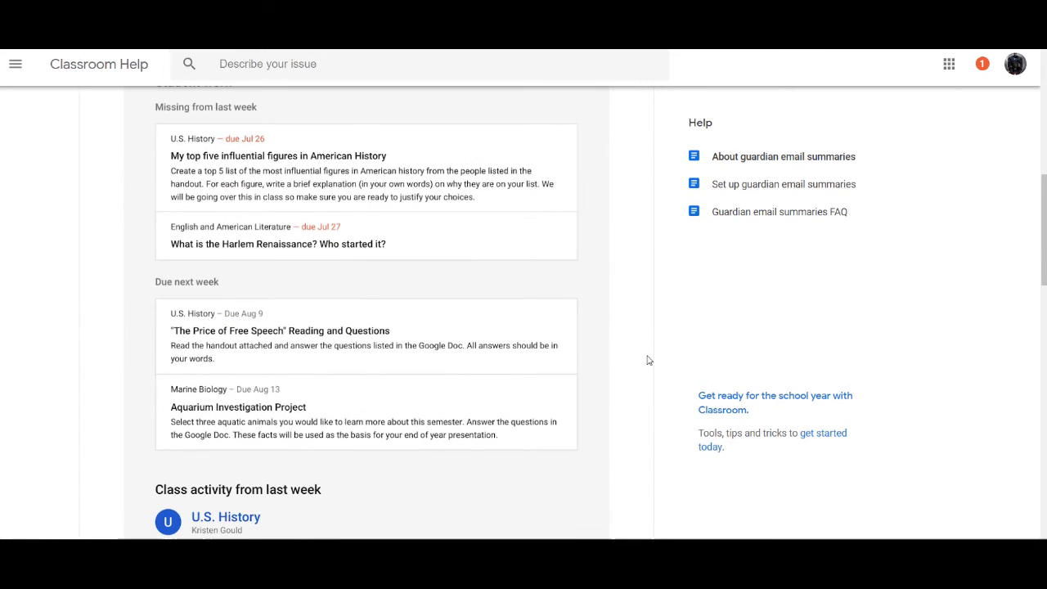
{"action": "scroll", "coordinate": [647, 360], "scroll_direction": "up", "scroll_amount": 2}
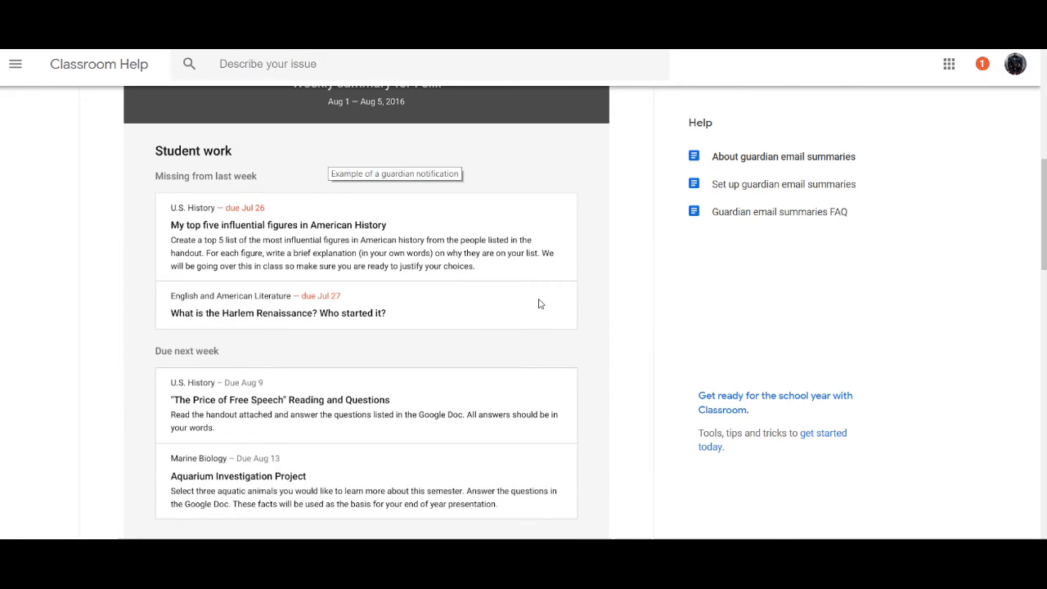
{"action": "scroll", "coordinate": [573, 309], "scroll_direction": "down", "scroll_amount": 4}
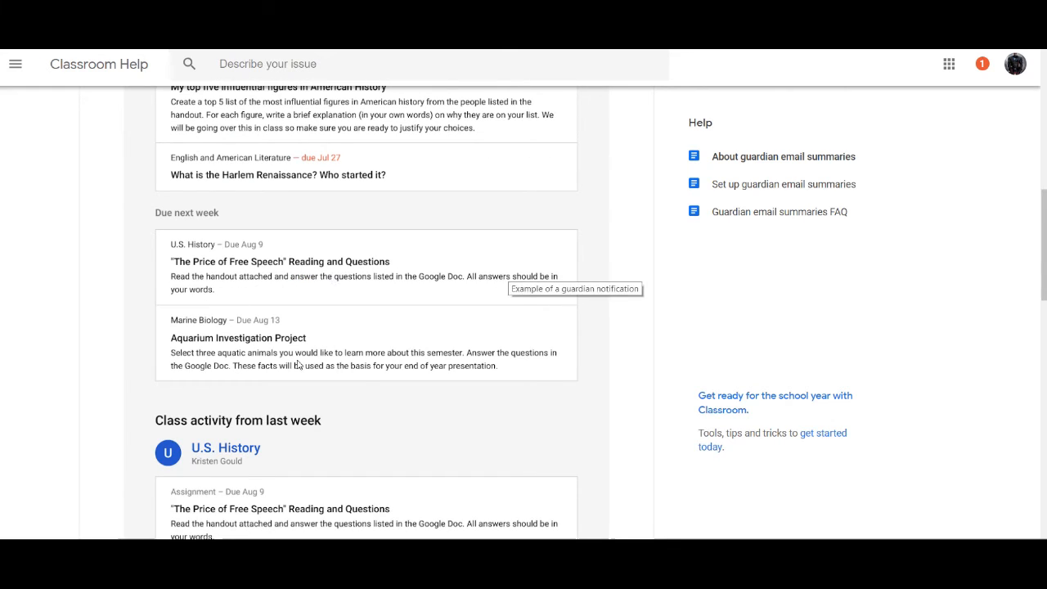
{"action": "scroll", "coordinate": [575, 387], "scroll_direction": "down", "scroll_amount": 4}
{"action": "scroll", "coordinate": [495, 388], "scroll_direction": "down", "scroll_amount": 2}
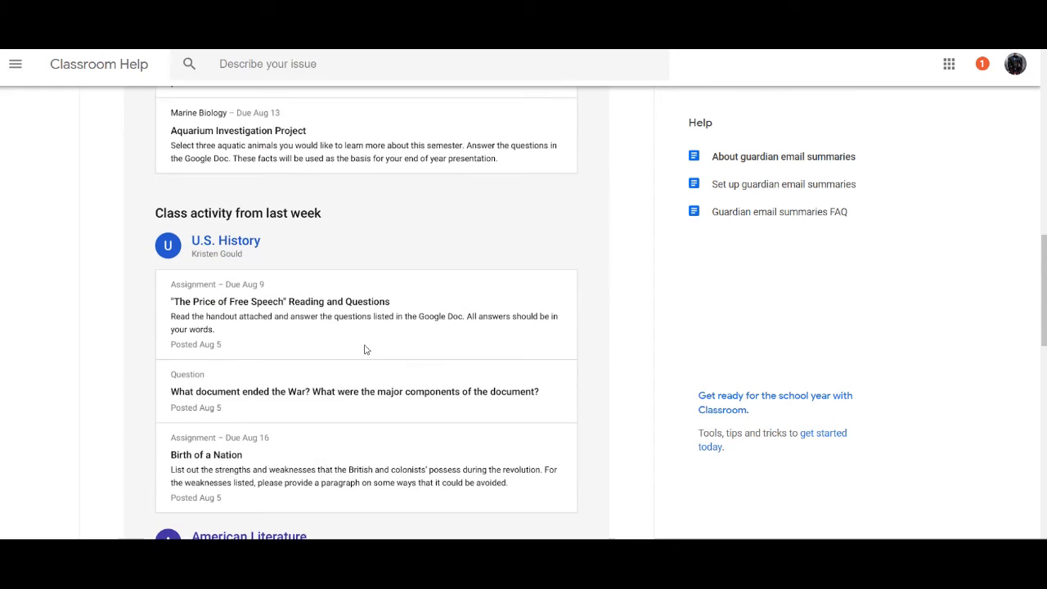
{"action": "scroll", "coordinate": [400, 433], "scroll_direction": "down", "scroll_amount": 3}
{"action": "scroll", "coordinate": [364, 419], "scroll_direction": "down", "scroll_amount": 8}
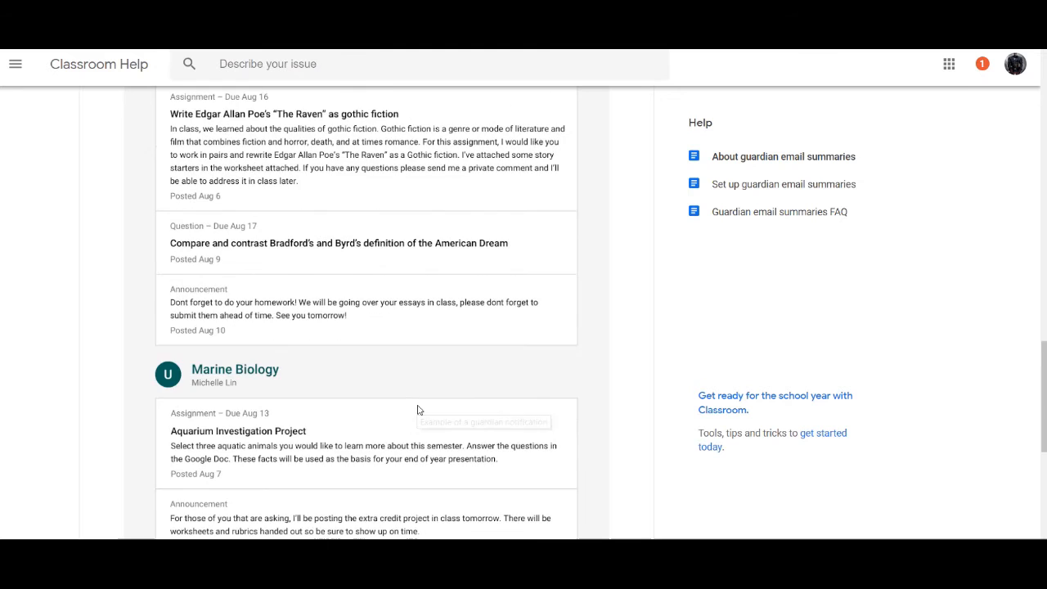
{"action": "scroll", "coordinate": [417, 408], "scroll_direction": "down", "scroll_amount": 4}
{"action": "scroll", "coordinate": [417, 409], "scroll_direction": "down", "scroll_amount": 1}
{"action": "scroll", "coordinate": [418, 408], "scroll_direction": "up", "scroll_amount": 12}
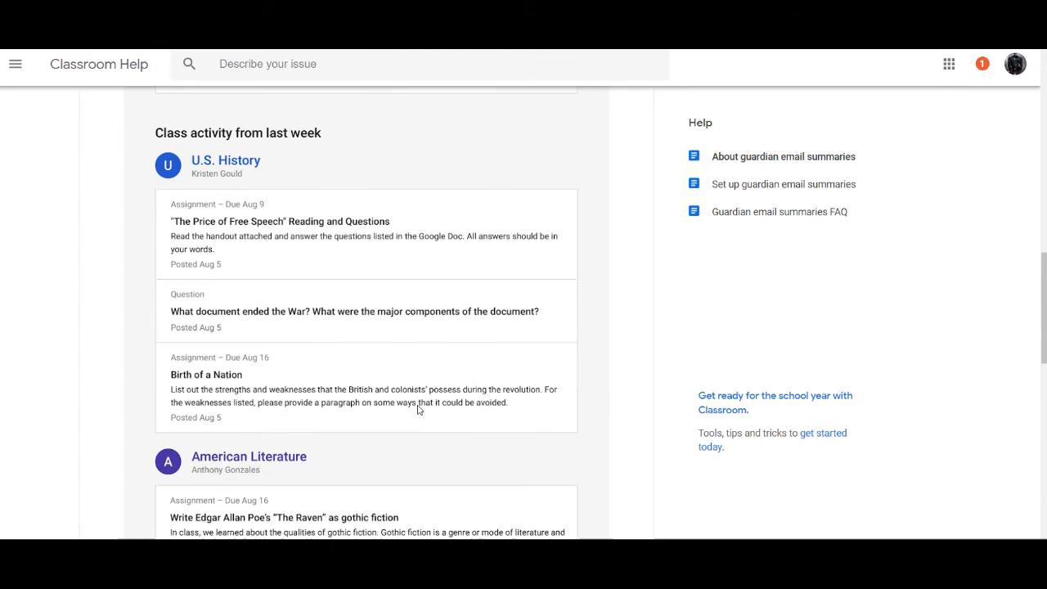
{"action": "scroll", "coordinate": [418, 409], "scroll_direction": "up", "scroll_amount": 5}
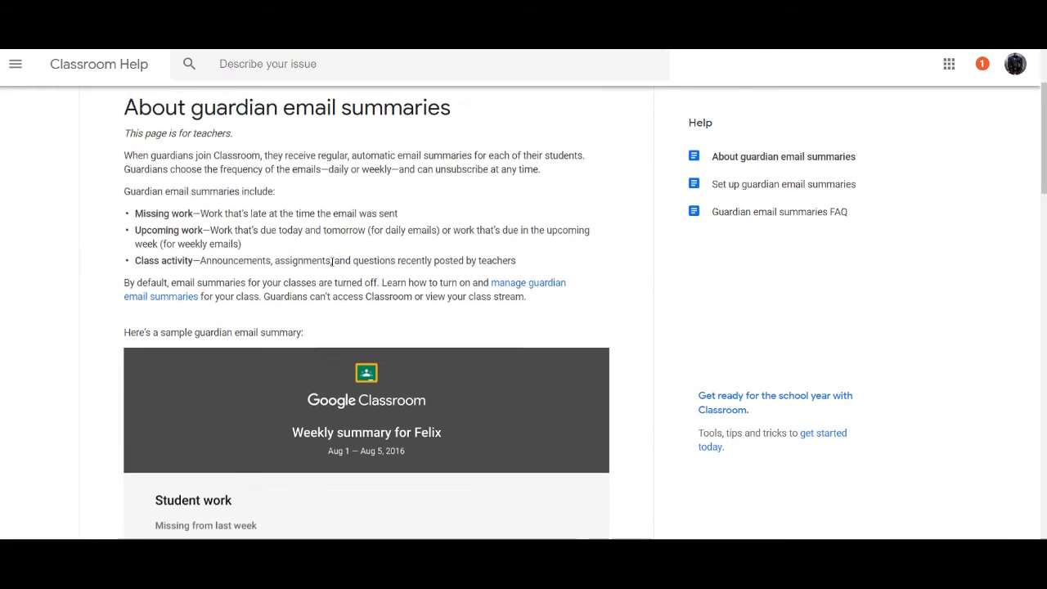
{"action": "scroll", "coordinate": [311, 262], "scroll_direction": "up", "scroll_amount": 2}
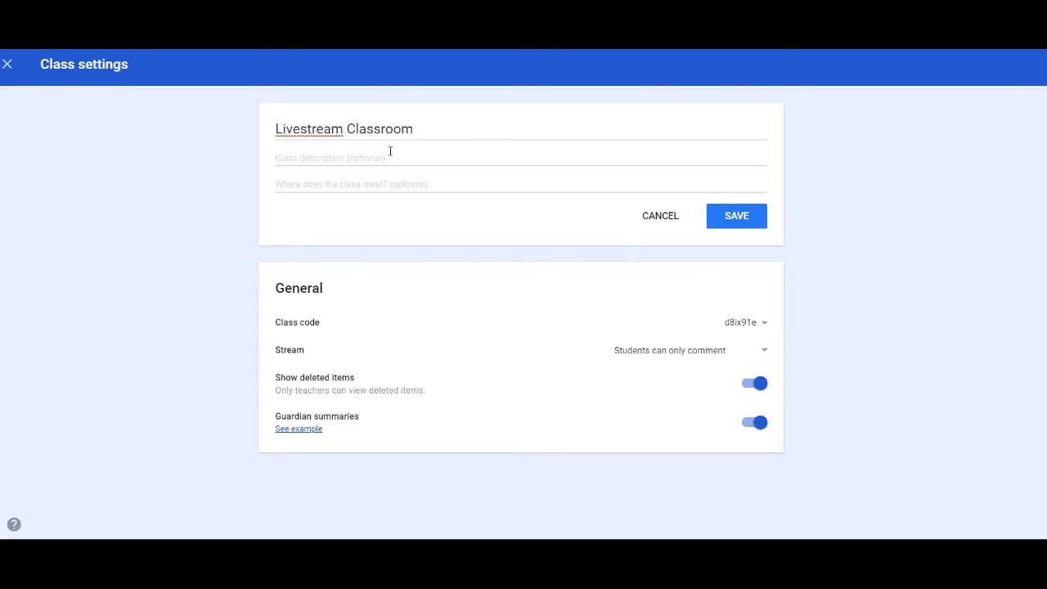
Save the class details and return to the class stream after checking the classwork page
{"action": "left_click", "coordinate": [753, 225]}
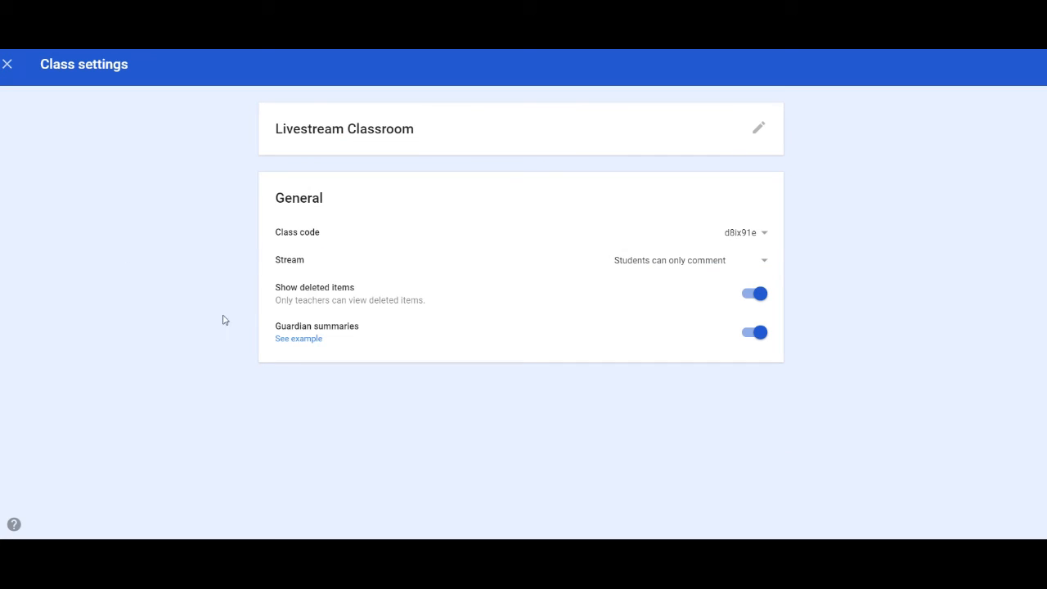
{"action": "left_click", "coordinate": [9, 65]}
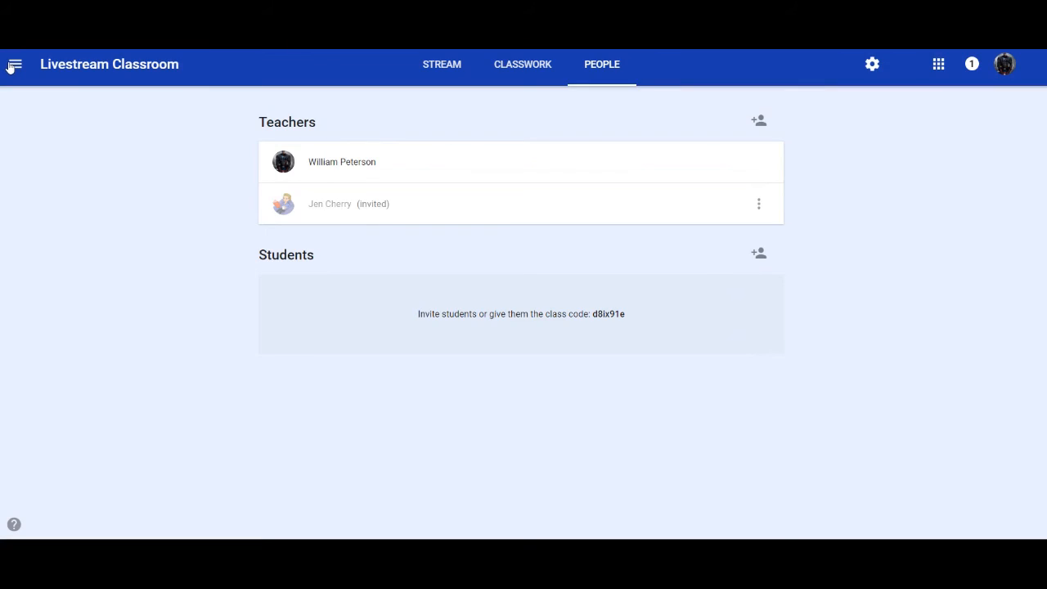
{"action": "left_click", "coordinate": [524, 69]}
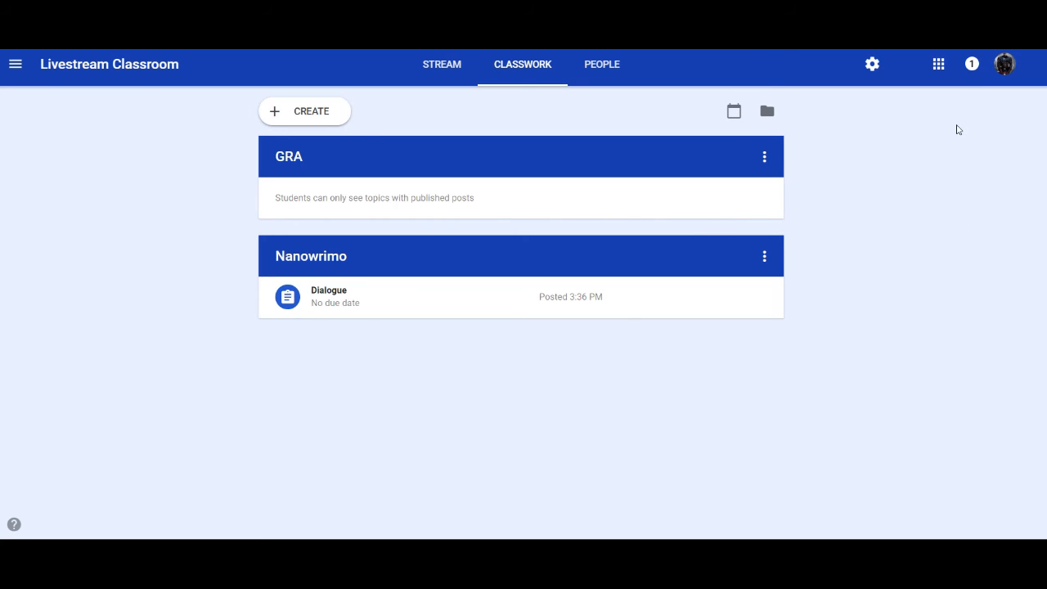
{"action": "left_click", "coordinate": [418, 70]}
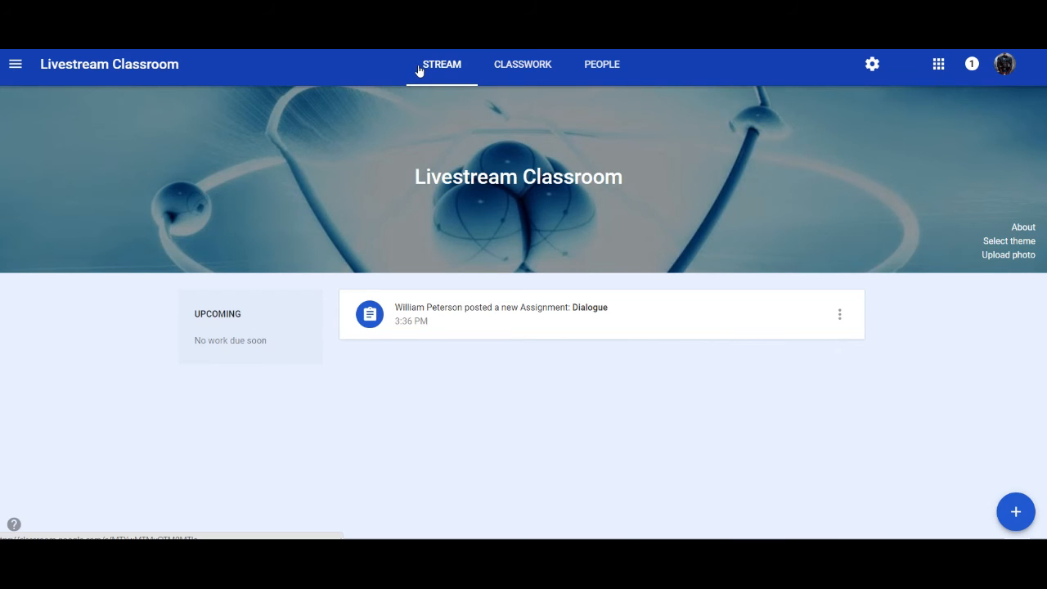